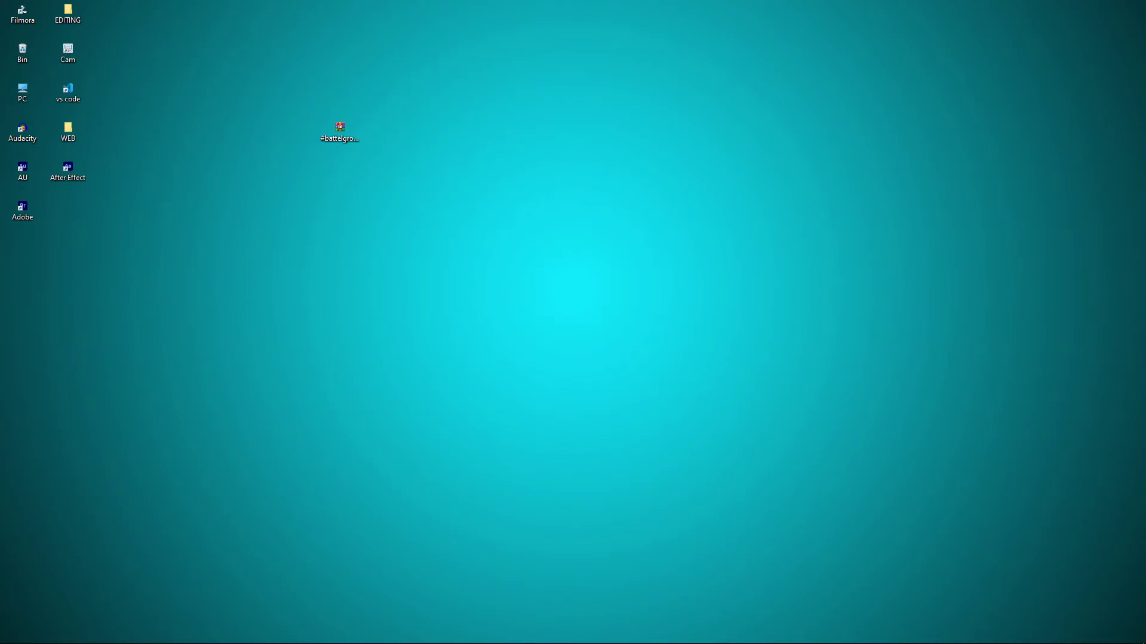
- Extract the #battelgroundindia archive to the desktop, then delete the archive file
drag(340, 128, 521, 167)
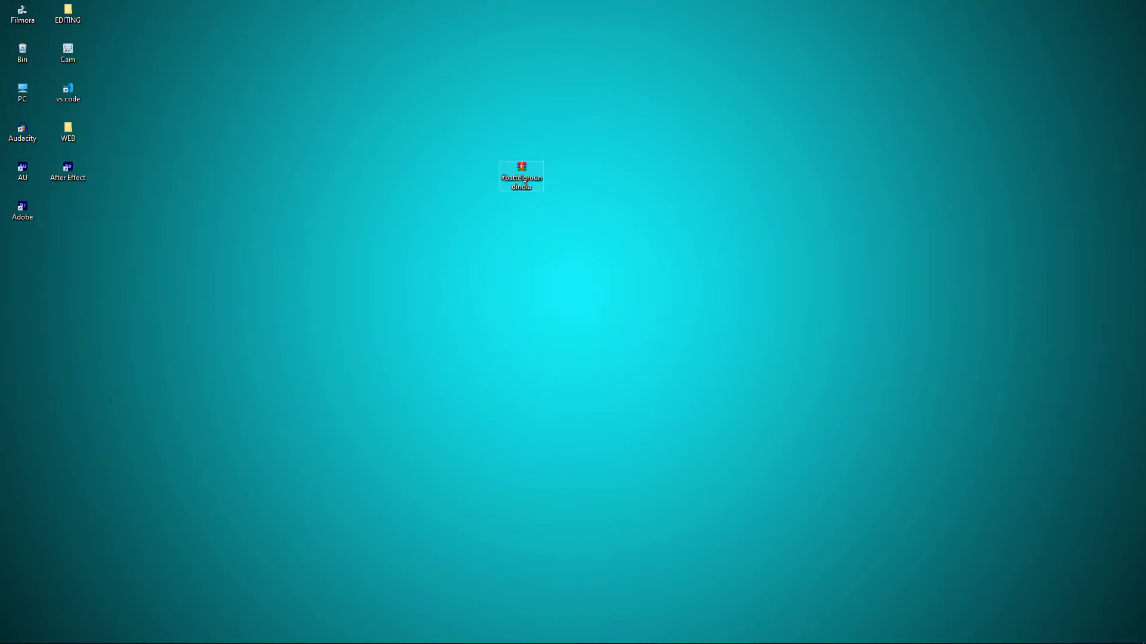
right_click(529, 173)
click(561, 233)
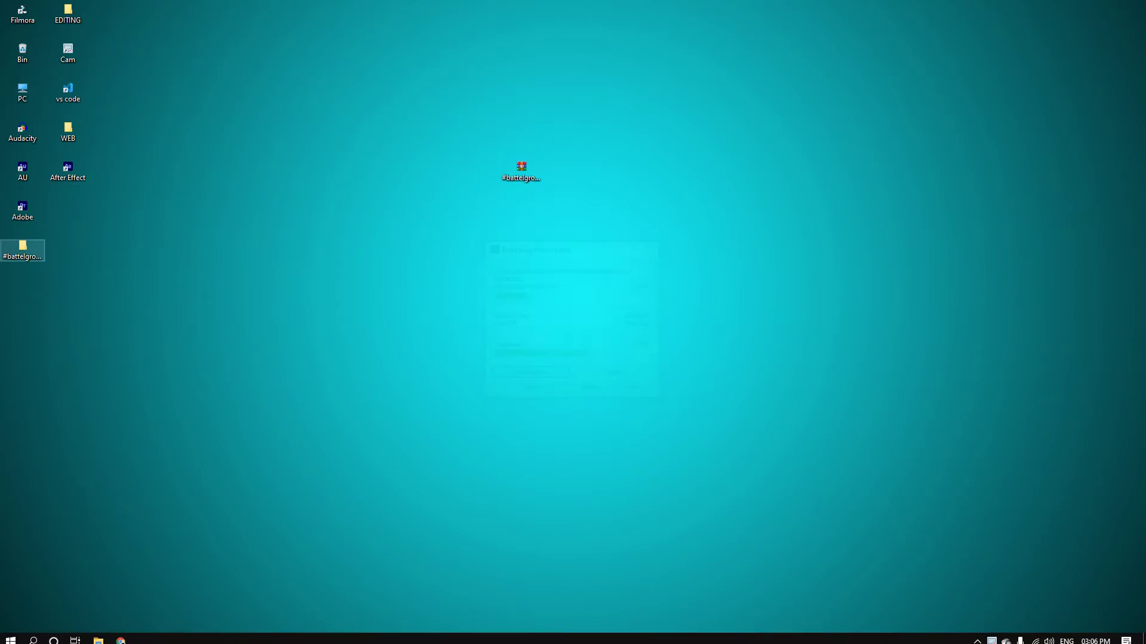
drag(23, 246, 385, 206)
drag(521, 167, 114, 284)
key(Delete)
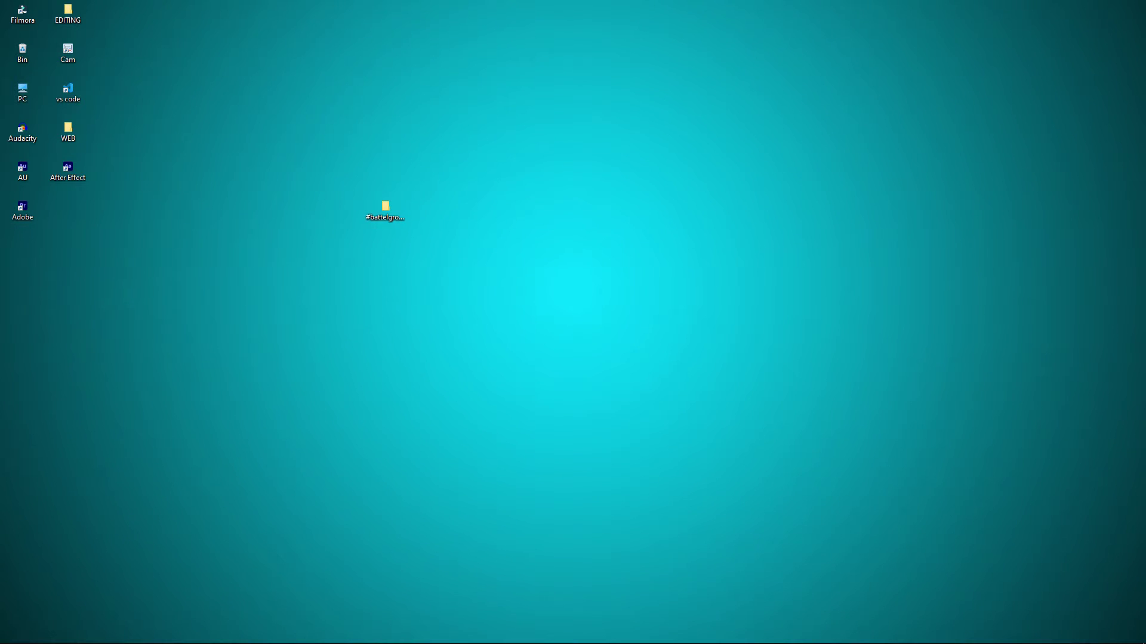
- Install Rainmeter-4.4-r3447-beta from the extracted folder in English as a standard installation and launch it
double_click(385, 209)
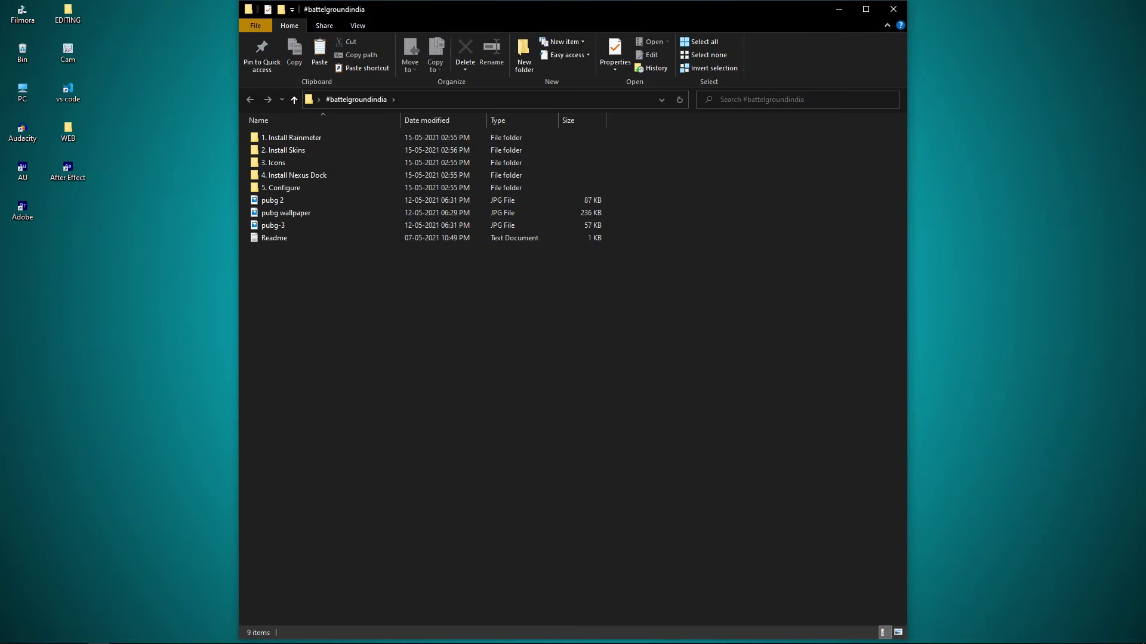
drag(525, 9, 577, 37)
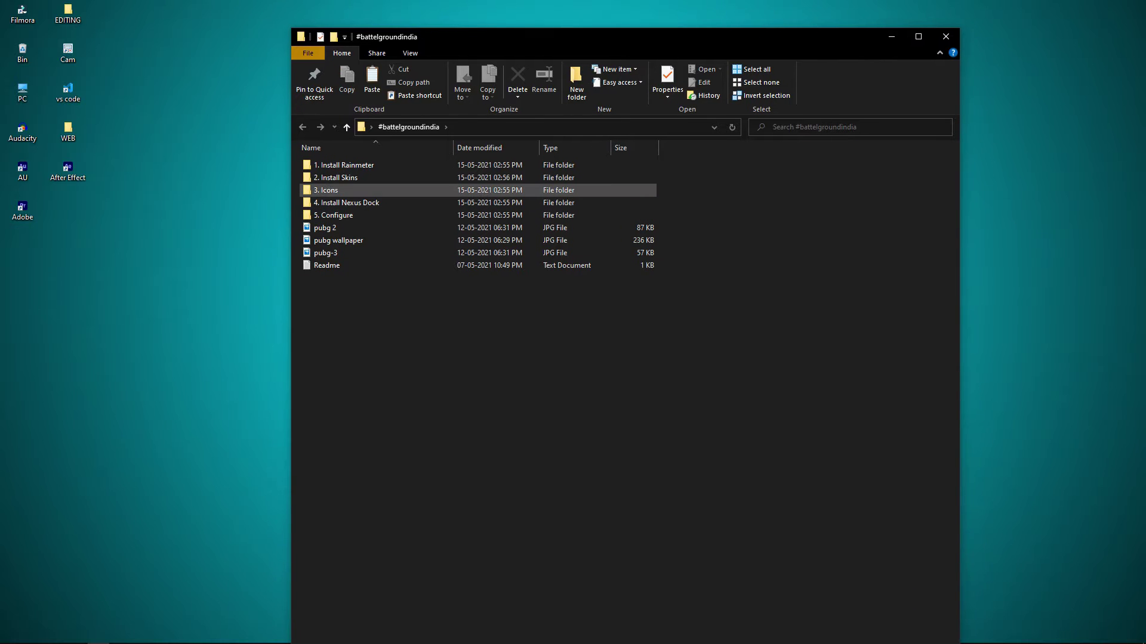
double_click(370, 165)
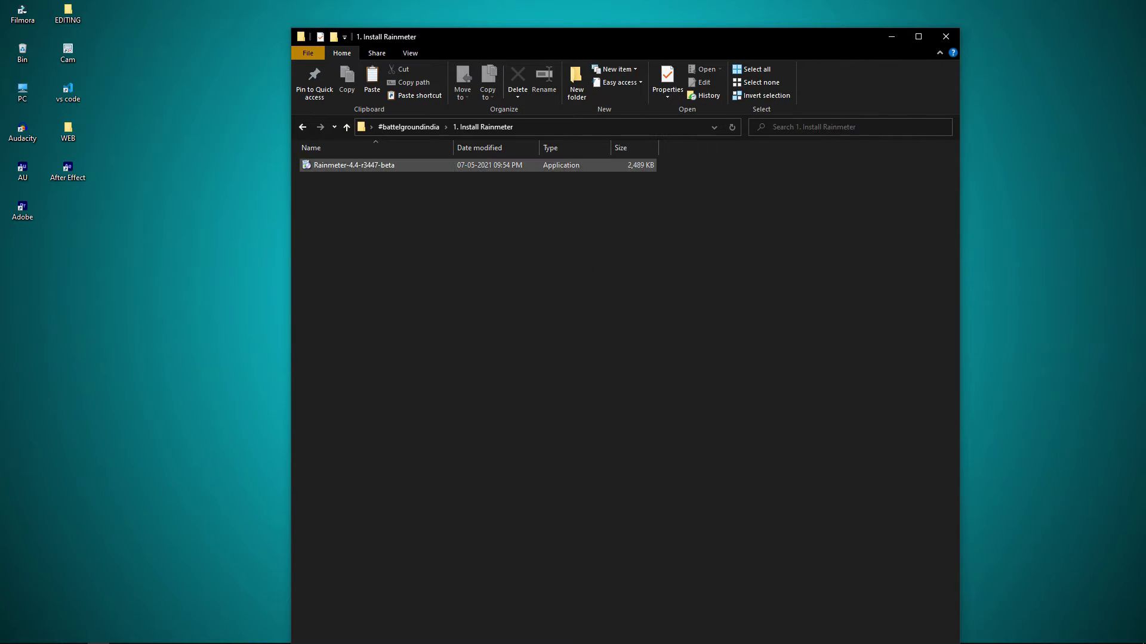
double_click(370, 165)
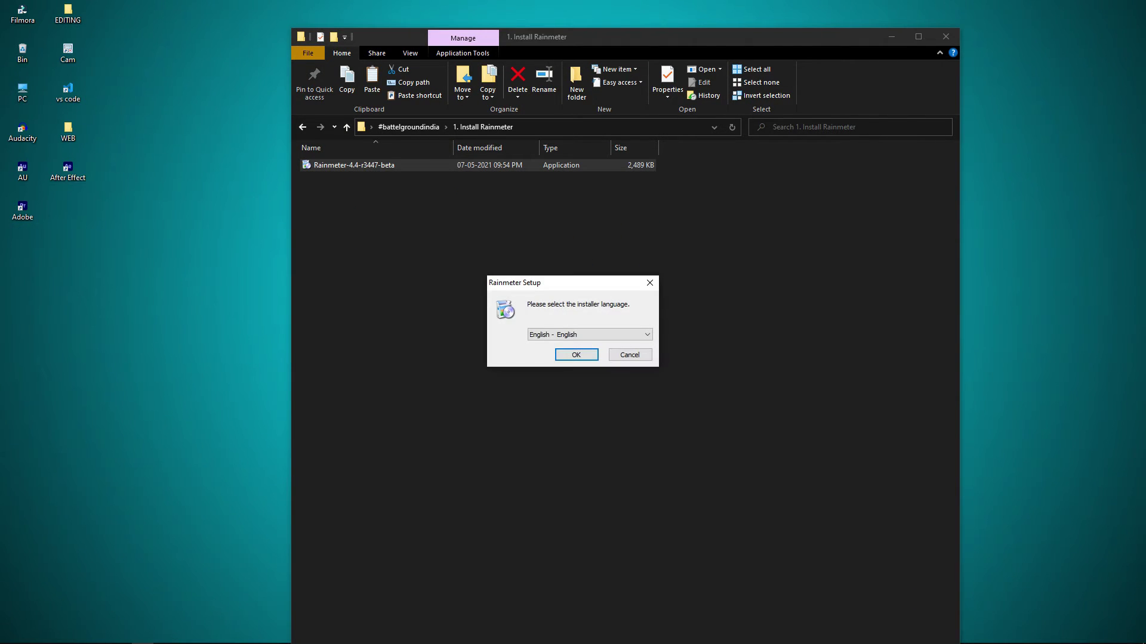
click(576, 353)
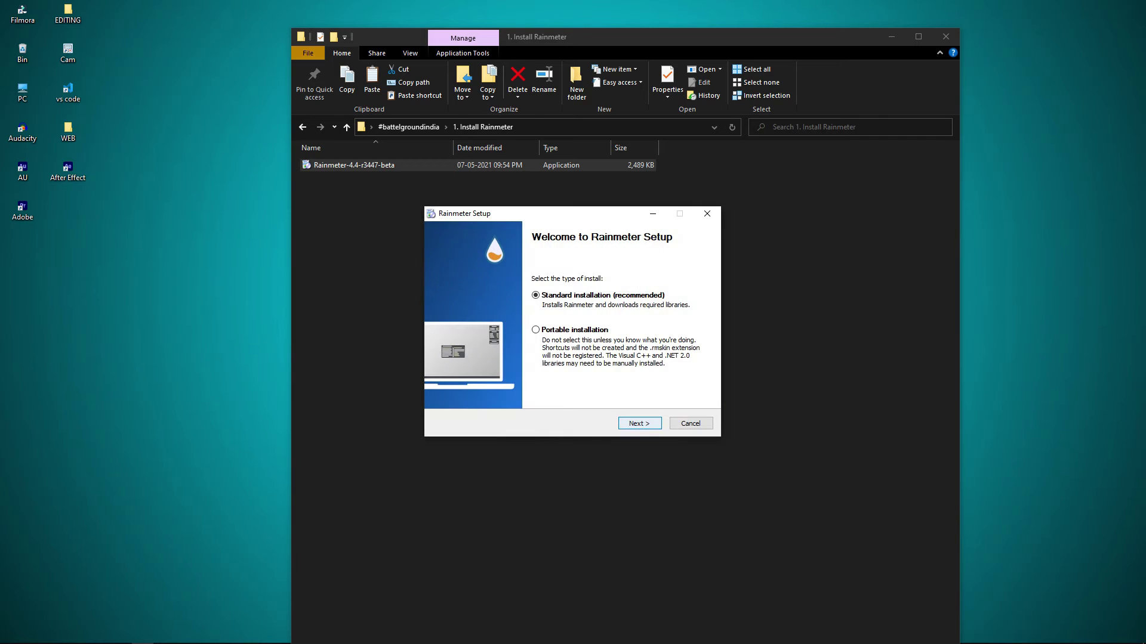
key(Return)
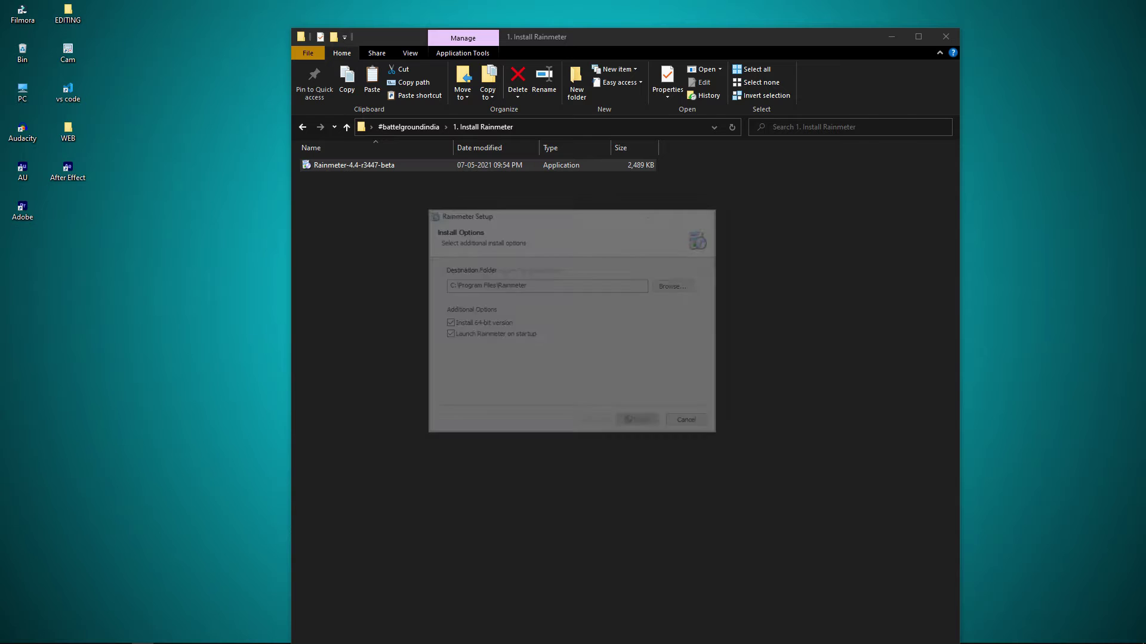
key(Return)
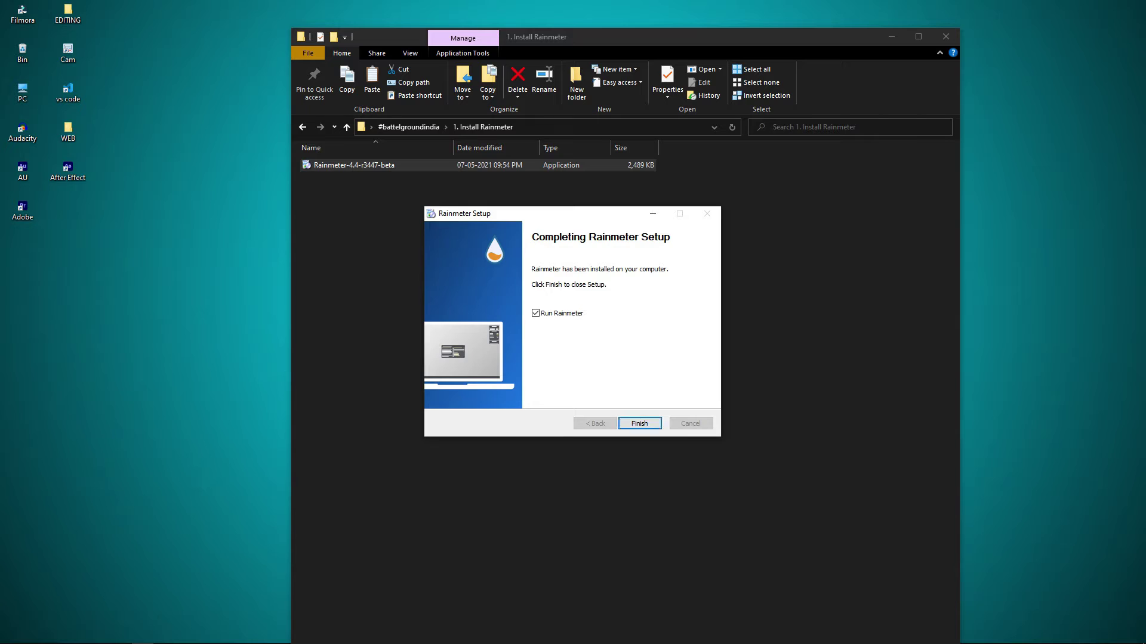
key(Return)
- Unload the default illustro welcome, clock, system and disks skins from the desktop
drag(776, 37, 913, 280)
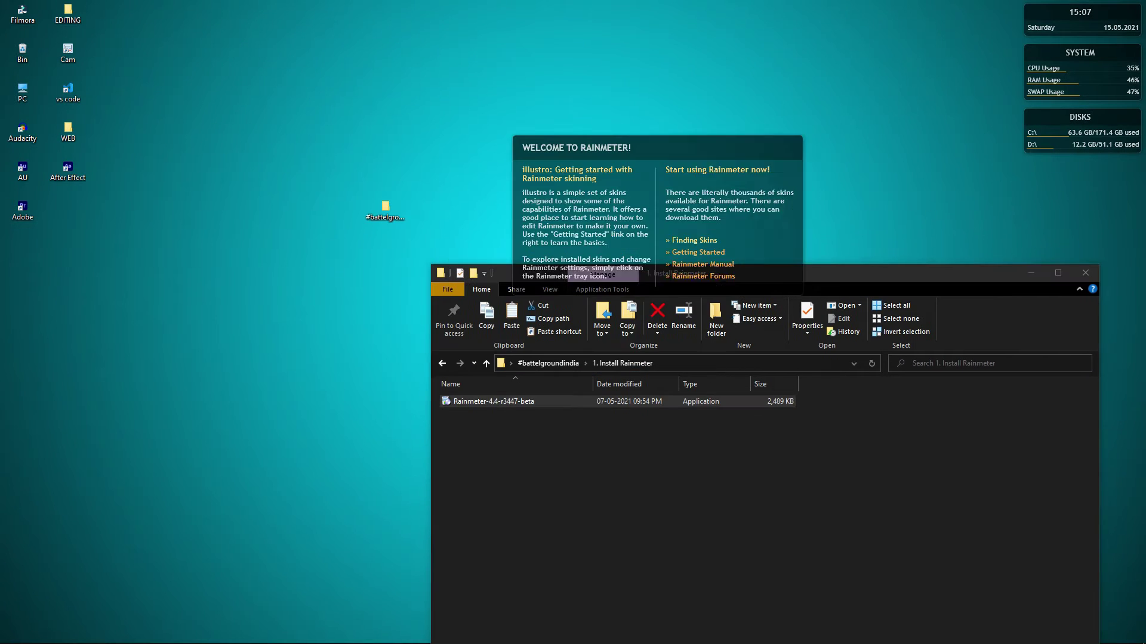
right_click(728, 112)
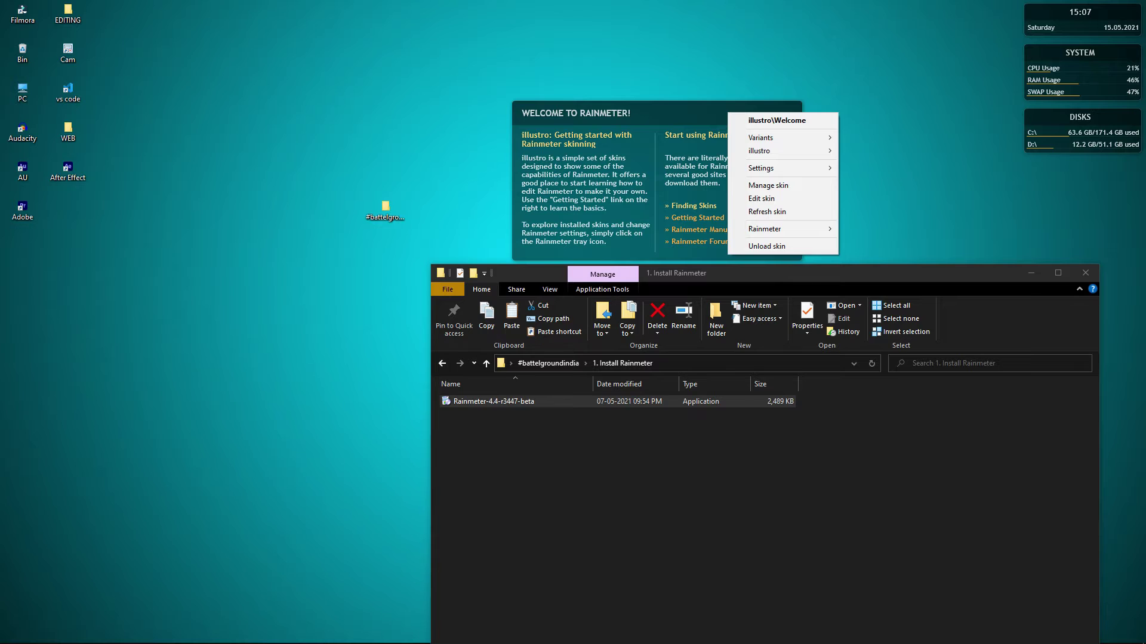
click(770, 247)
right_click(1049, 12)
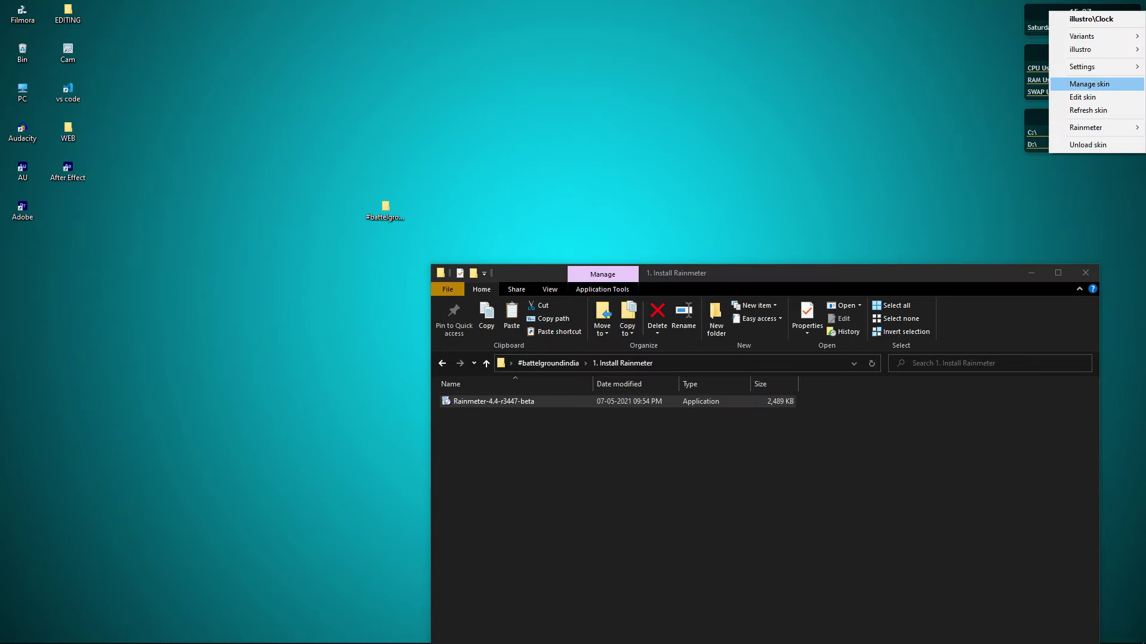
click(1077, 144)
right_click(1040, 48)
click(1078, 180)
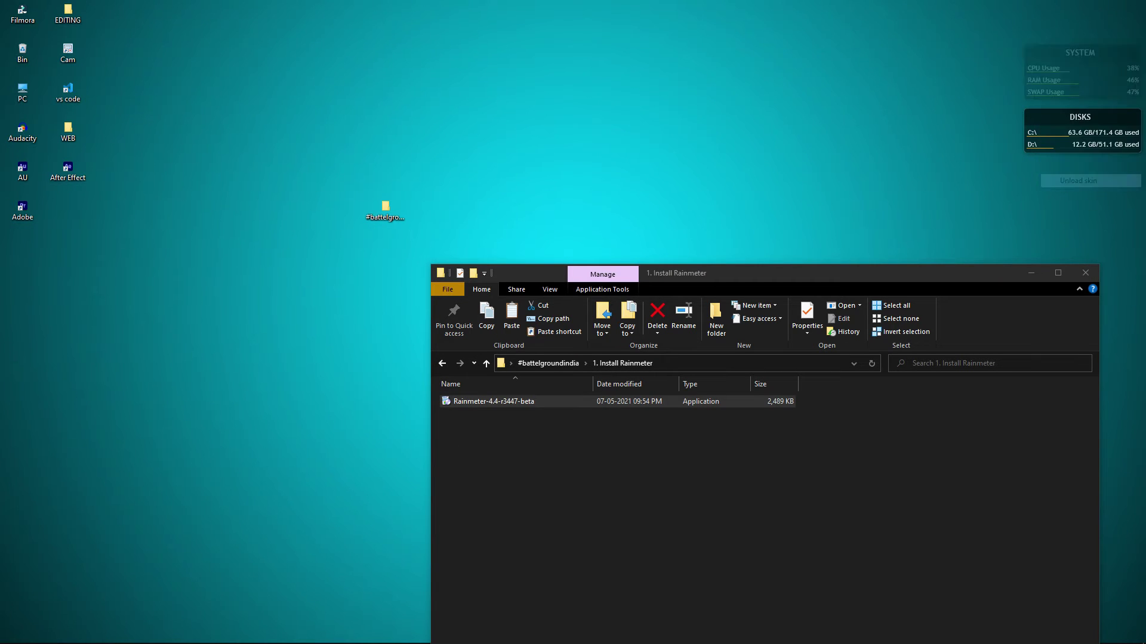
right_click(1045, 113)
click(1079, 249)
- Return to the main #battelgroundindia folder and clear the selection
drag(836, 273, 713, 63)
click(320, 153)
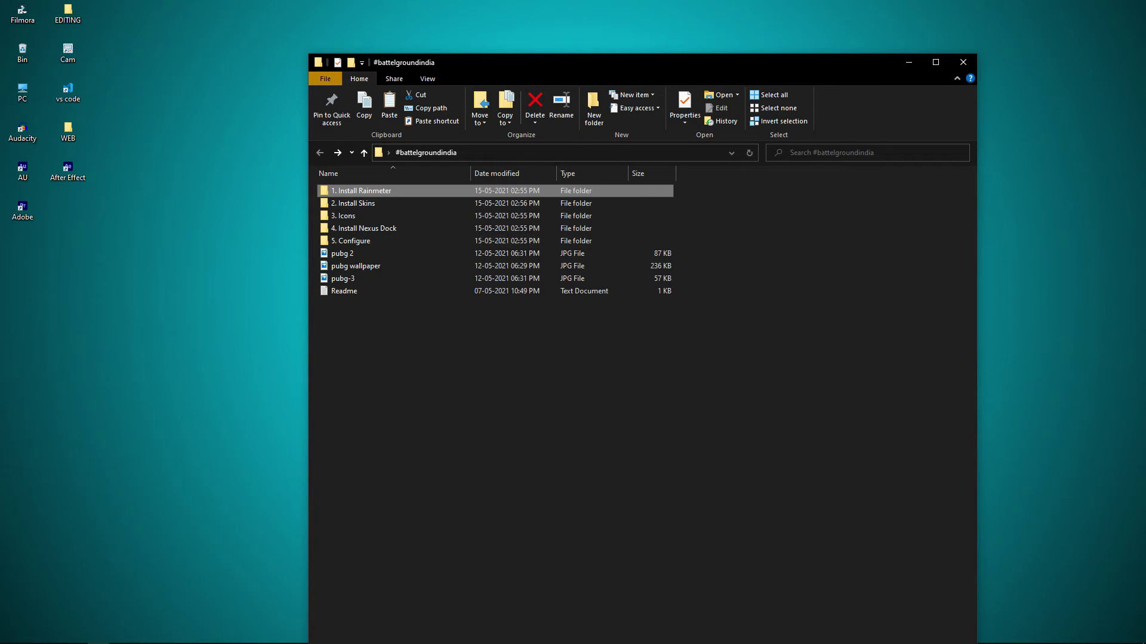
click(597, 358)
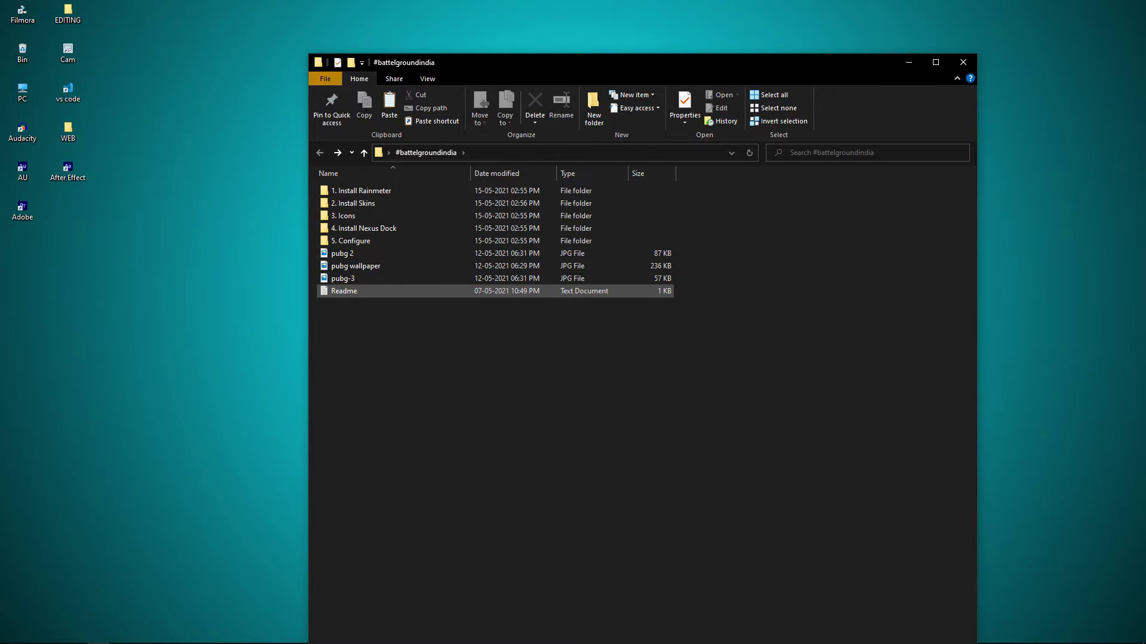
- Try the pubg 2, pubg wallpaper and pubg-3 images in turn as the desktop background
right_click(398, 253)
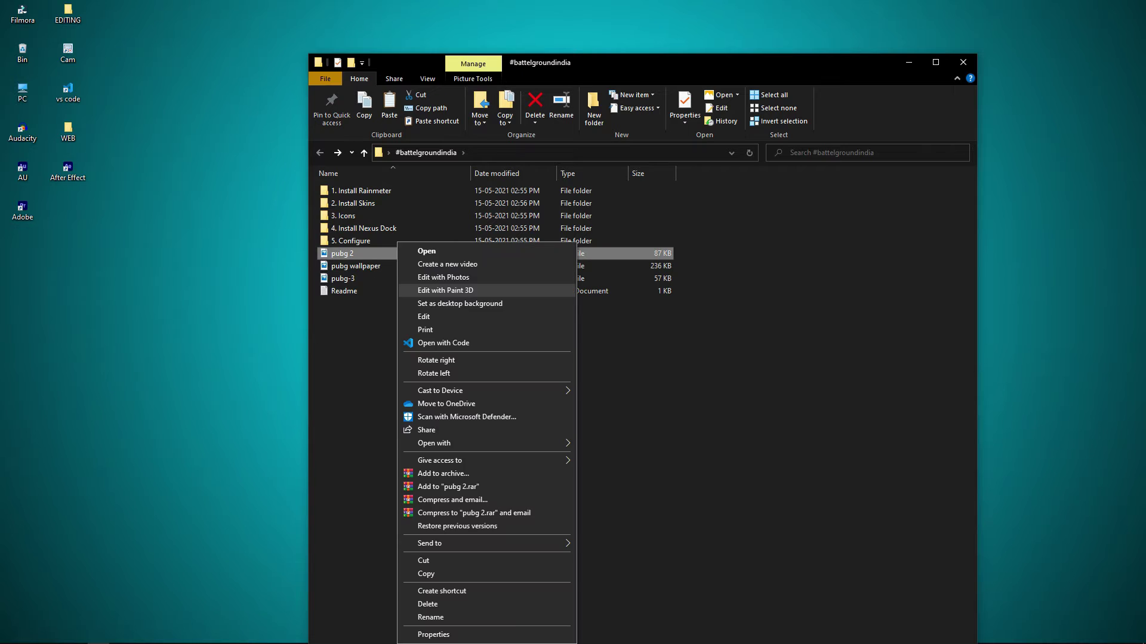
click(460, 303)
drag(788, 63, 1044, 334)
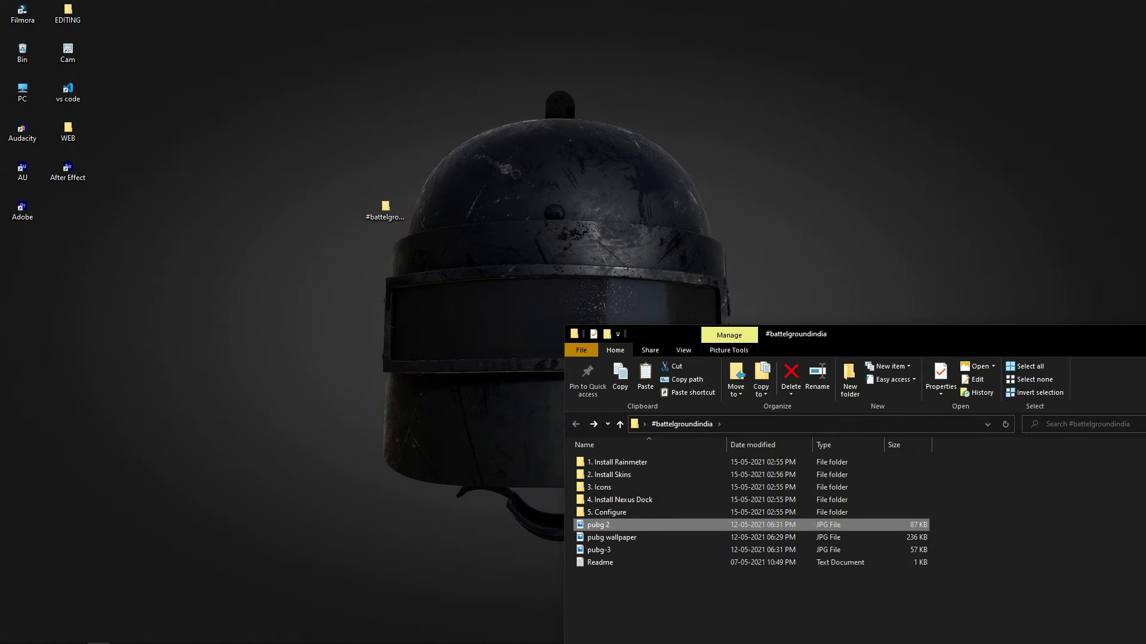
drag(912, 333, 872, 31)
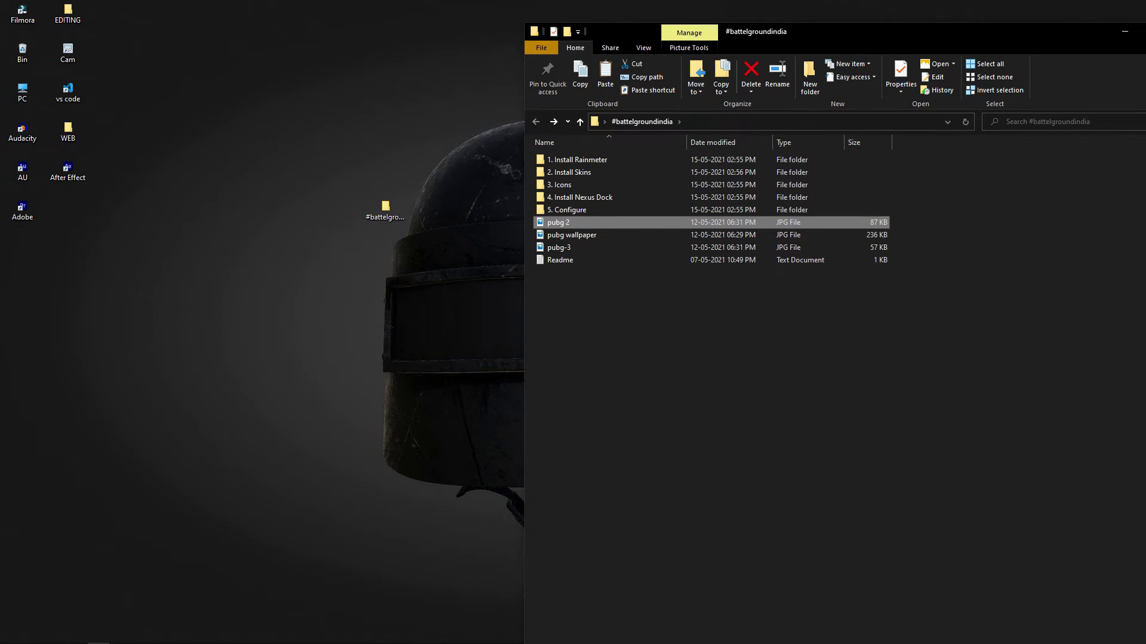
right_click(610, 235)
click(671, 297)
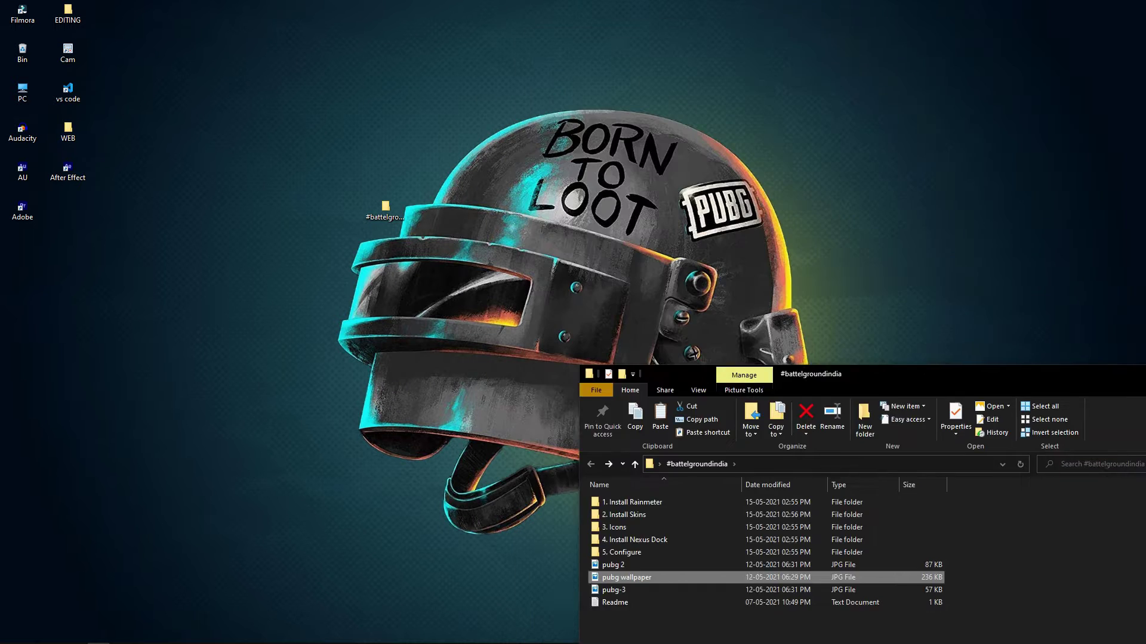
drag(913, 374, 743, 34)
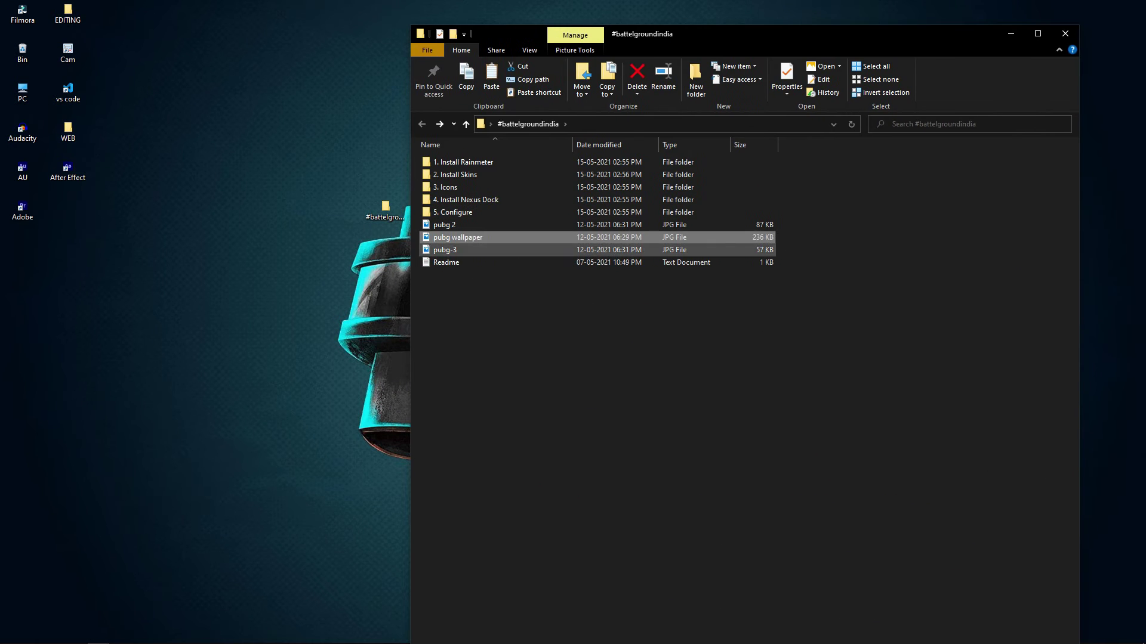
right_click(573, 250)
right_click(447, 249)
click(537, 305)
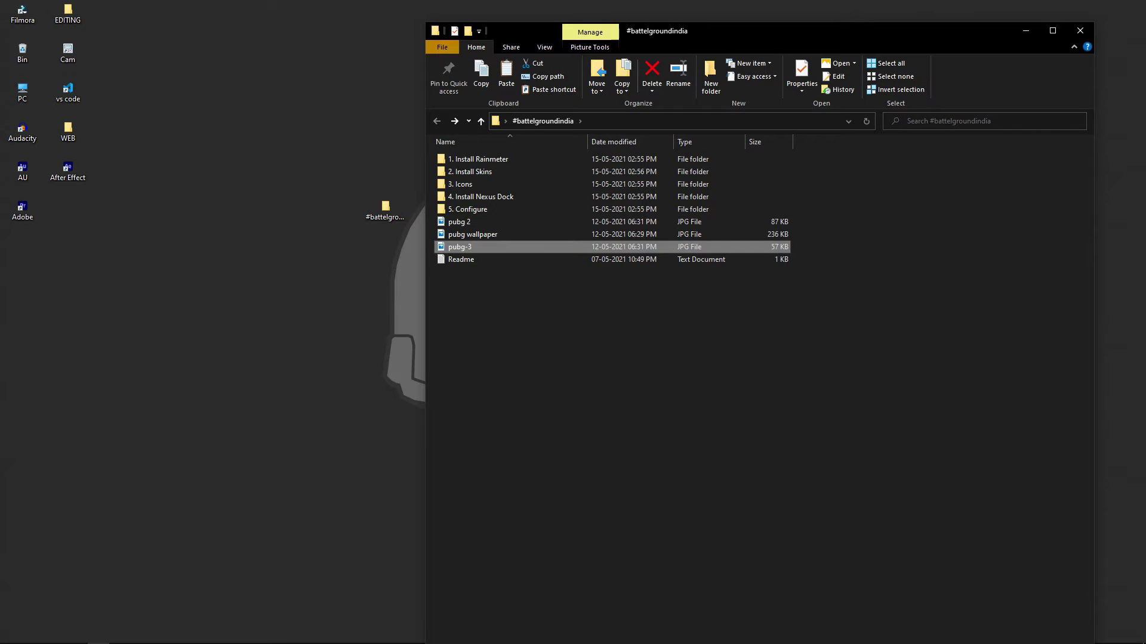
- Set the pubg 2 image as the desktop background and move the #battelgroundindia folder icon near the other desktop icons
click(529, 221)
right_click(530, 222)
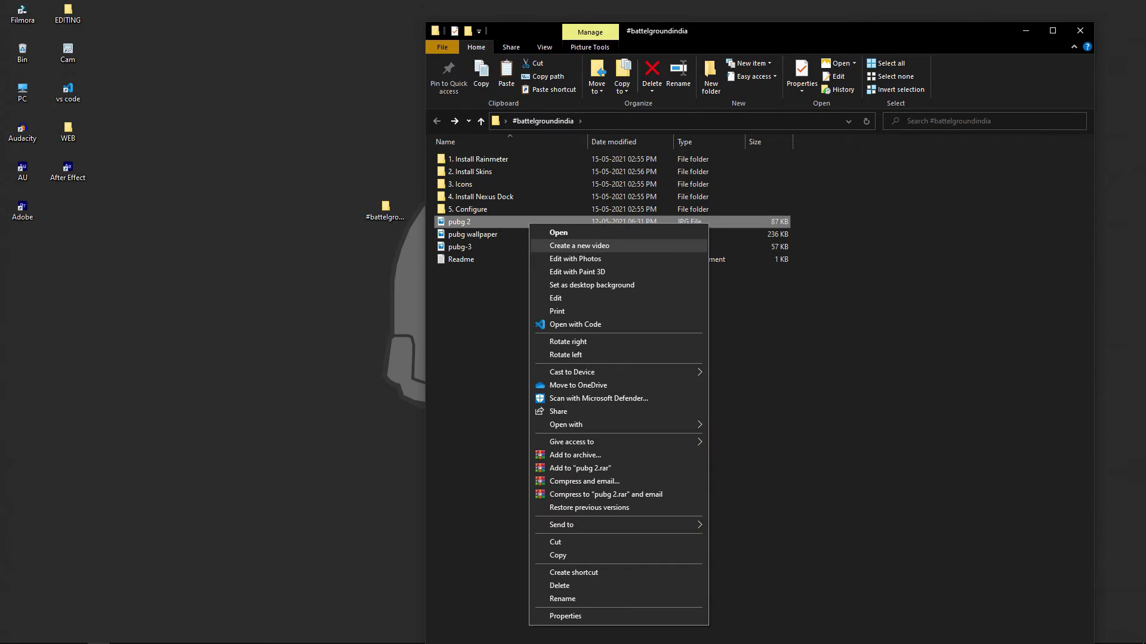
click(590, 284)
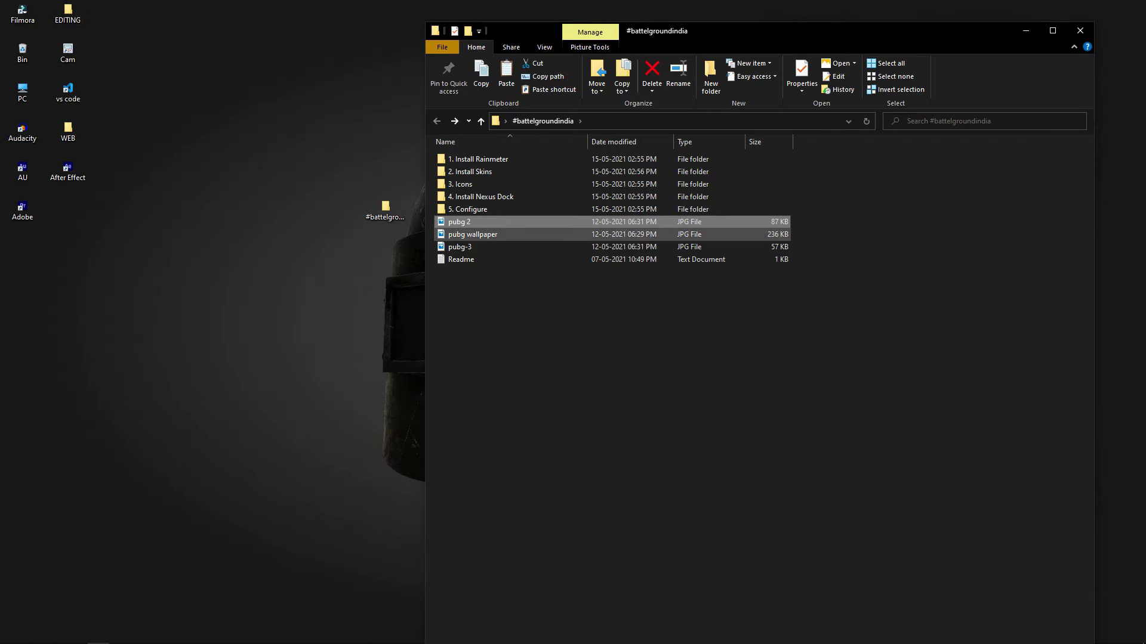
drag(385, 210, 158, 55)
click(239, 107)
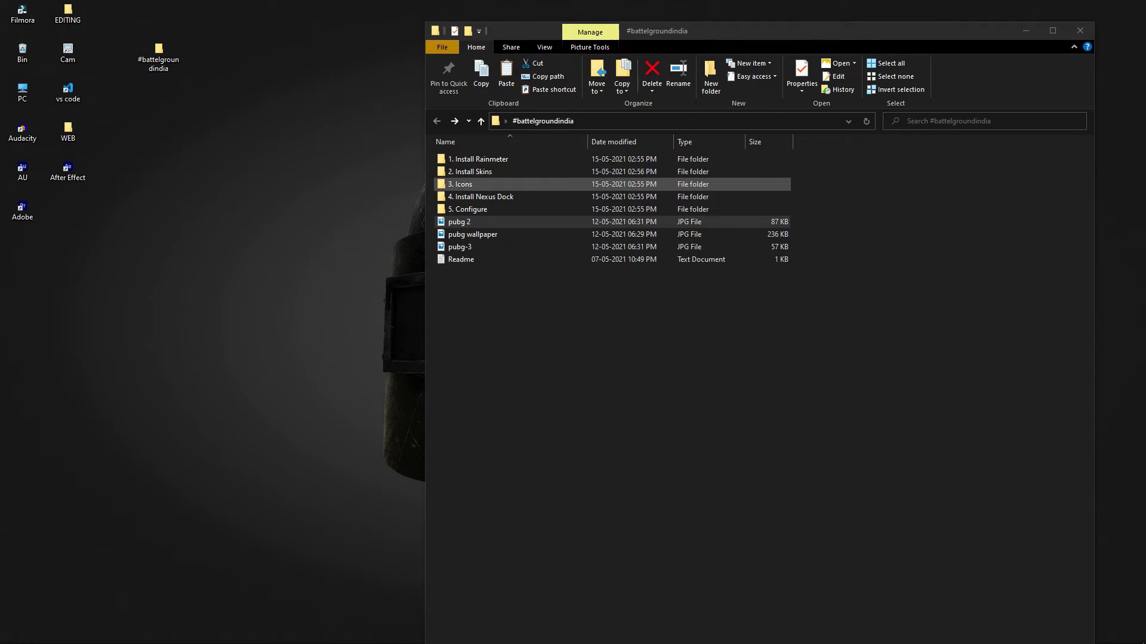
- Install the Gina Rainmeter skin from the 2. Install Skins folder without applying its included layout
double_click(470, 171)
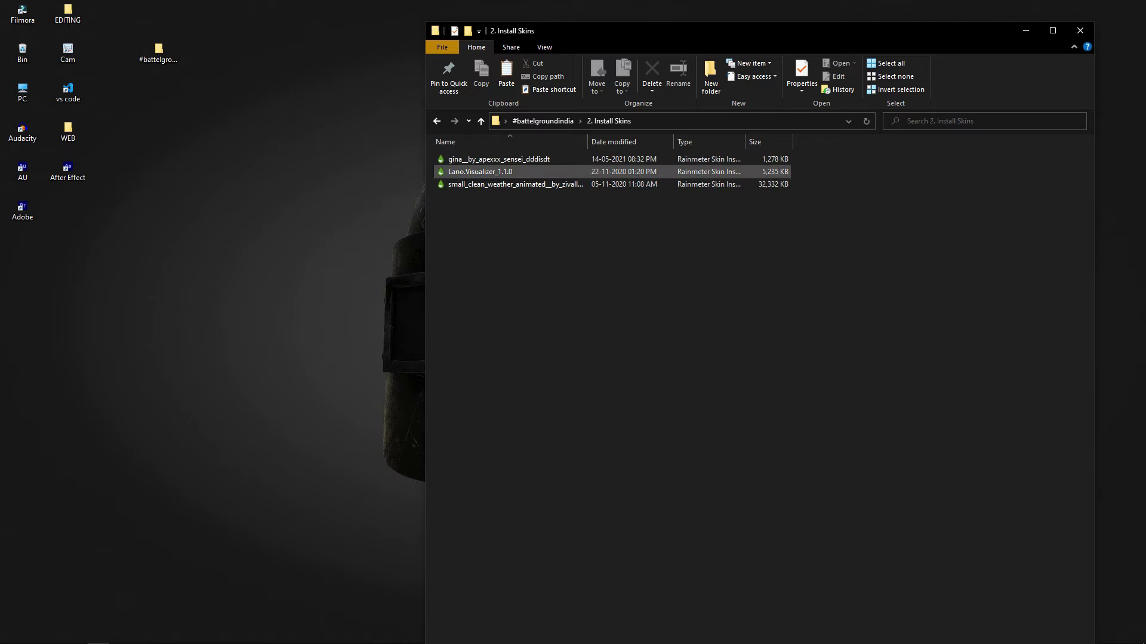
double_click(499, 159)
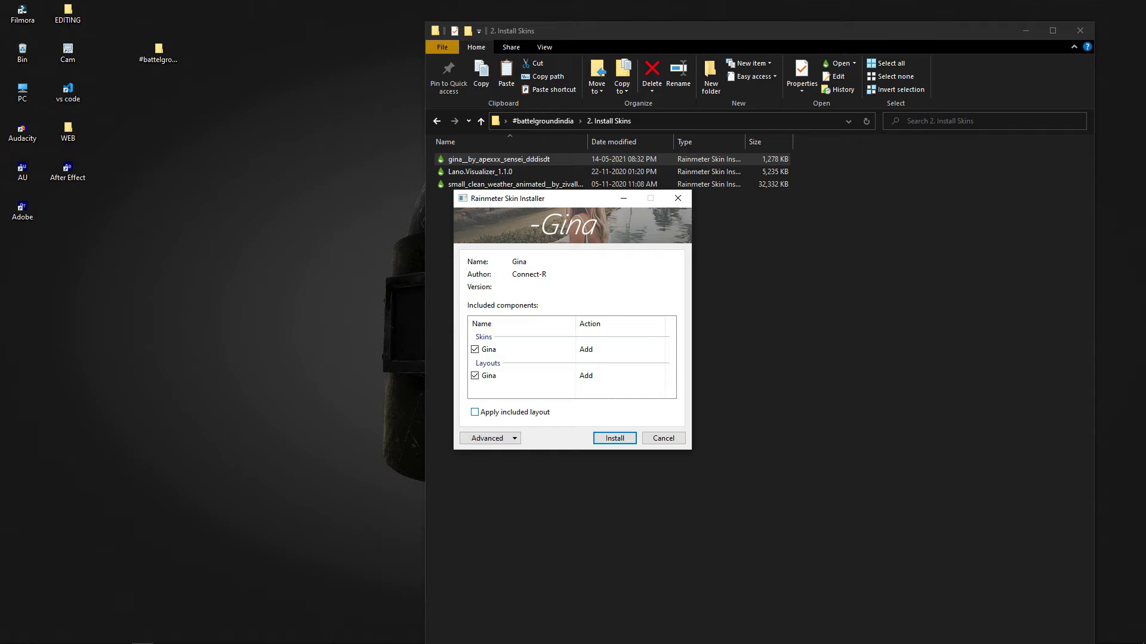
click(614, 438)
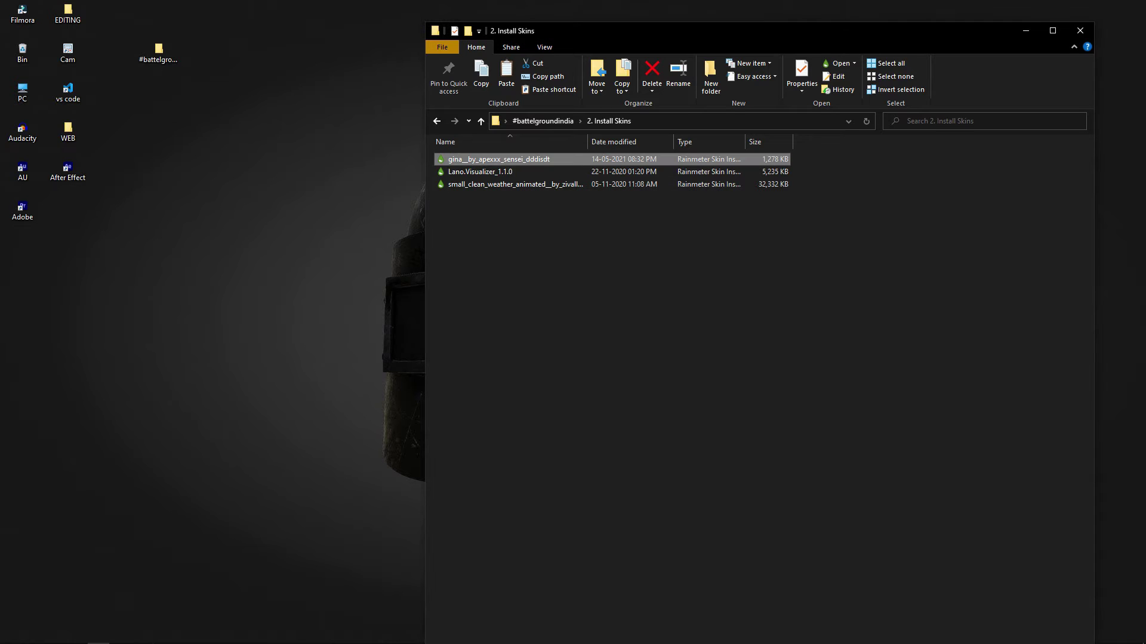
- Install the Lano Visualizer 1.1.0 skin and the Small Clean Weather skin
double_click(498, 172)
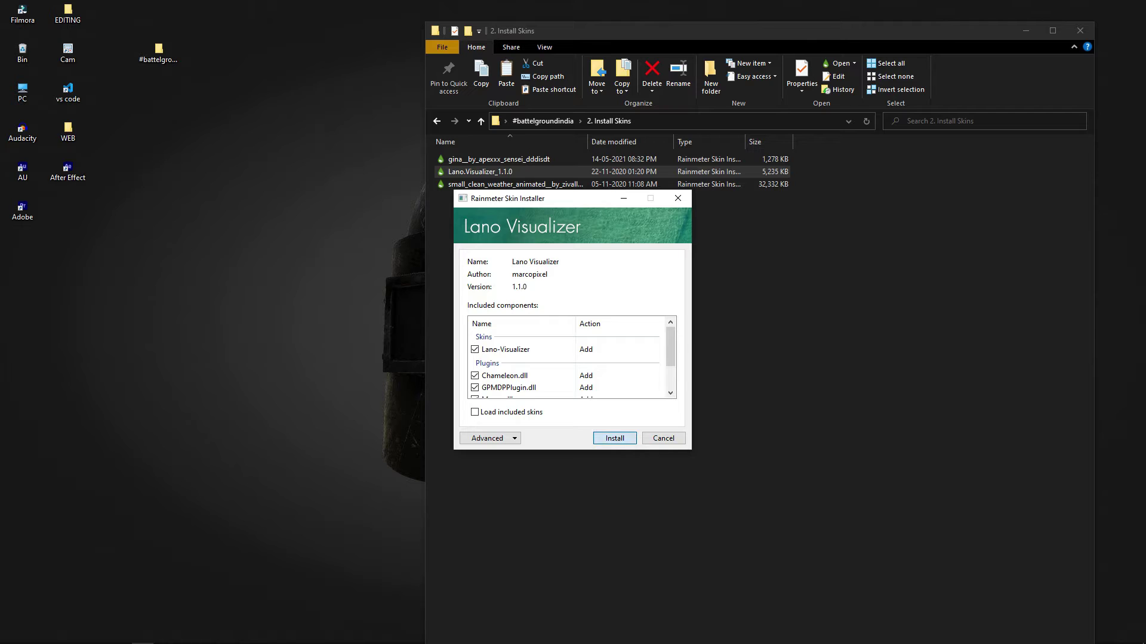
click(614, 438)
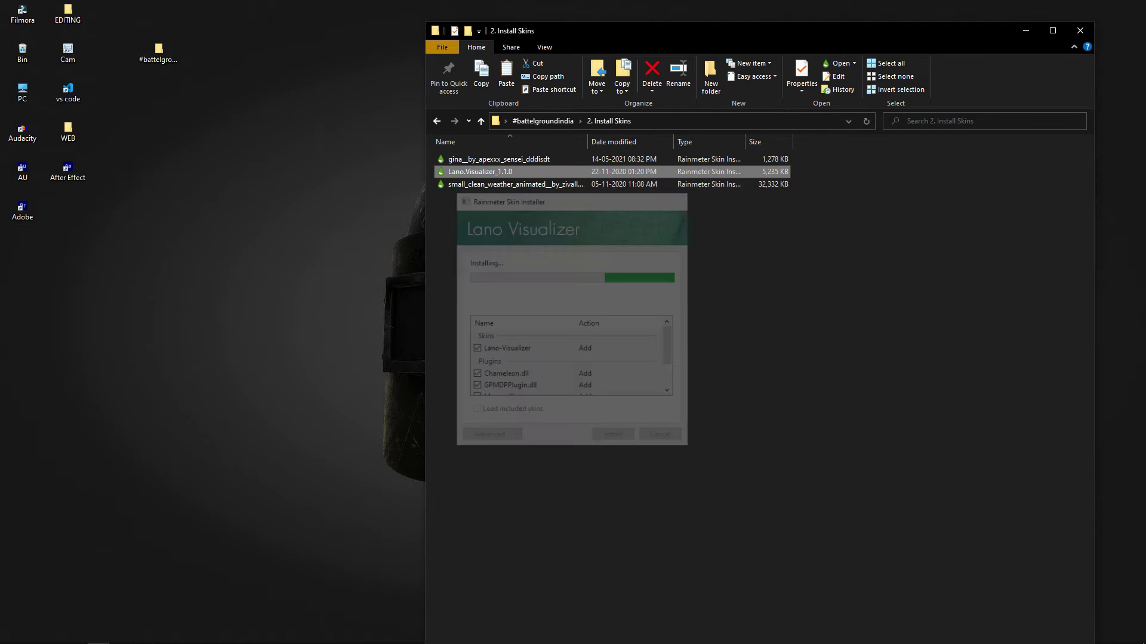
double_click(506, 185)
key(Return)
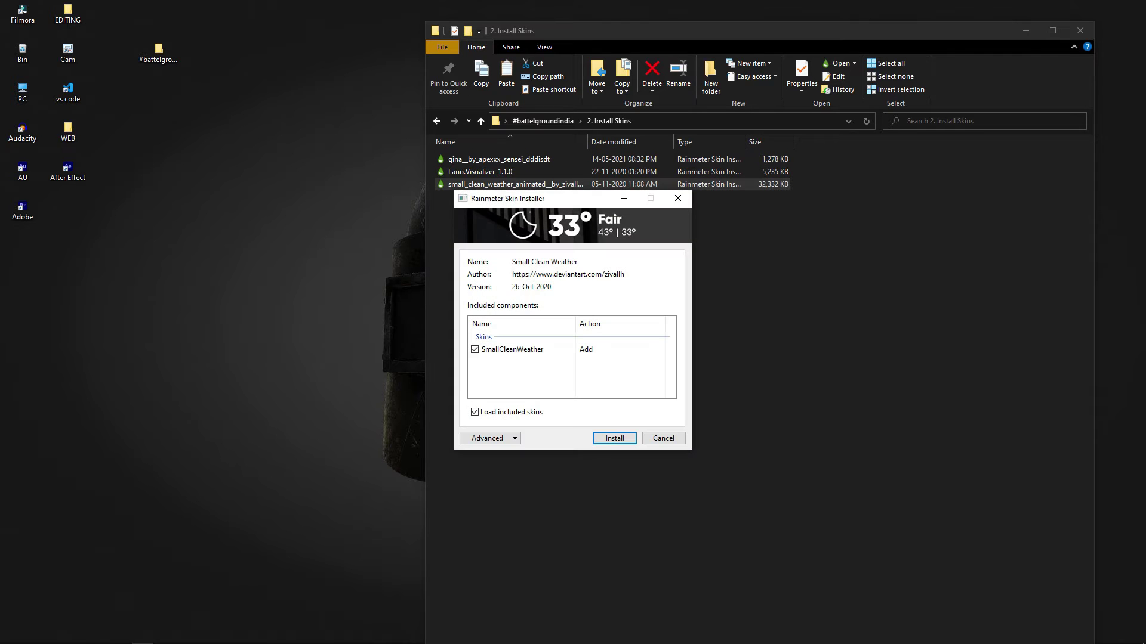
key(Return)
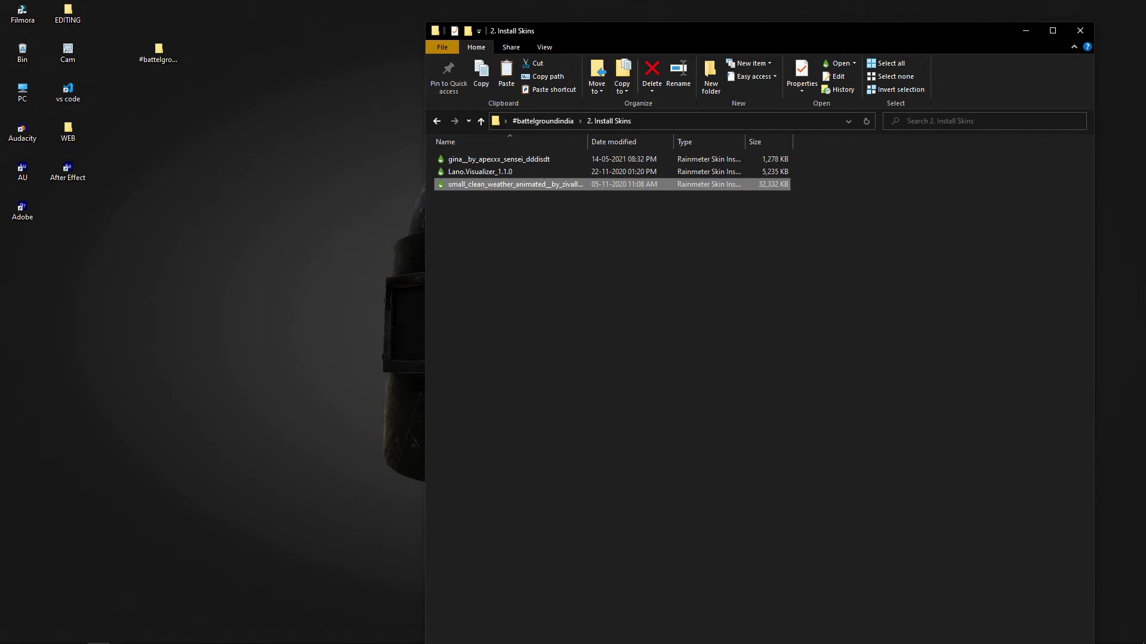
- Return to the main #battelgroundindia folder and minimize its window to show the desktop
key(BackSpace)
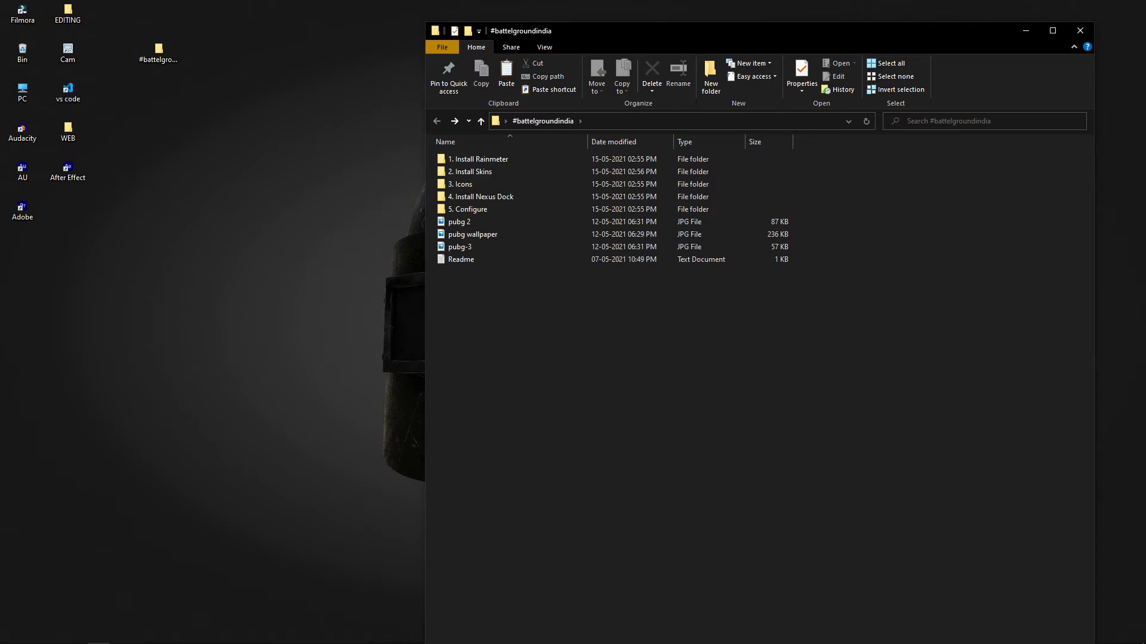
drag(770, 31, 652, 16)
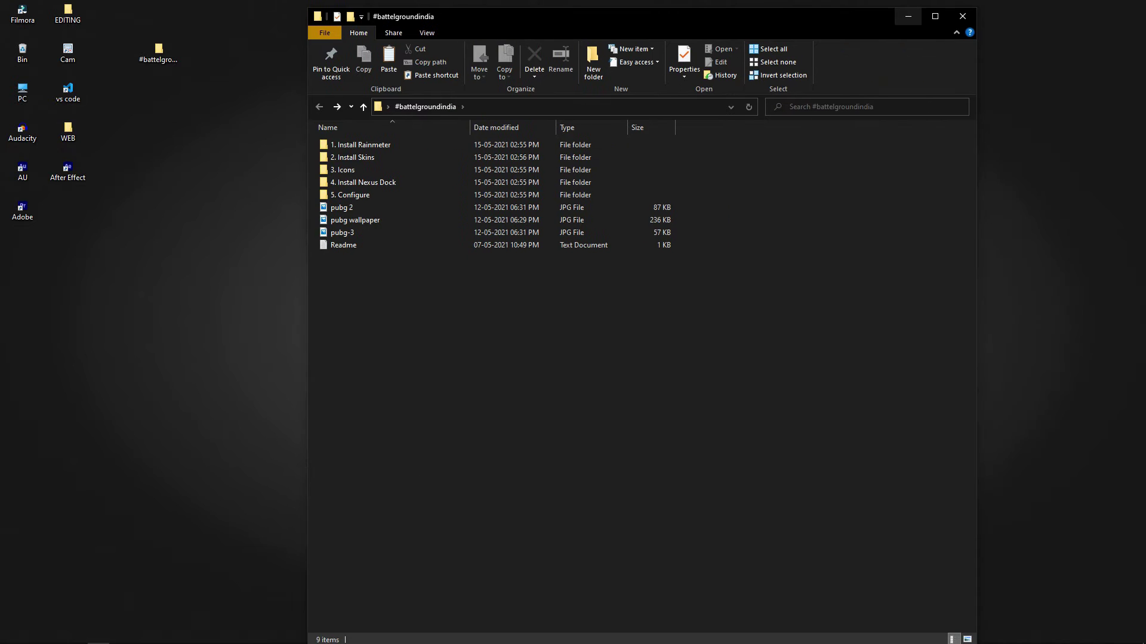
click(908, 16)
mouse_move(992, 636)
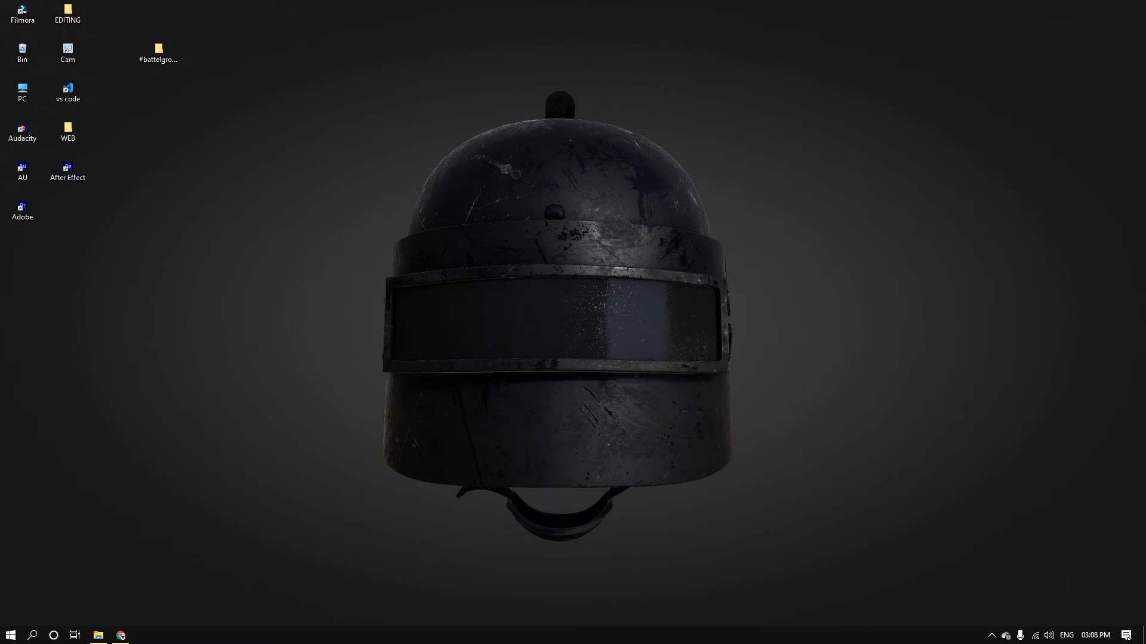
- Open the Rainmeter skin manager, refresh all skins and move its window clear of the desktop icons
click(992, 635)
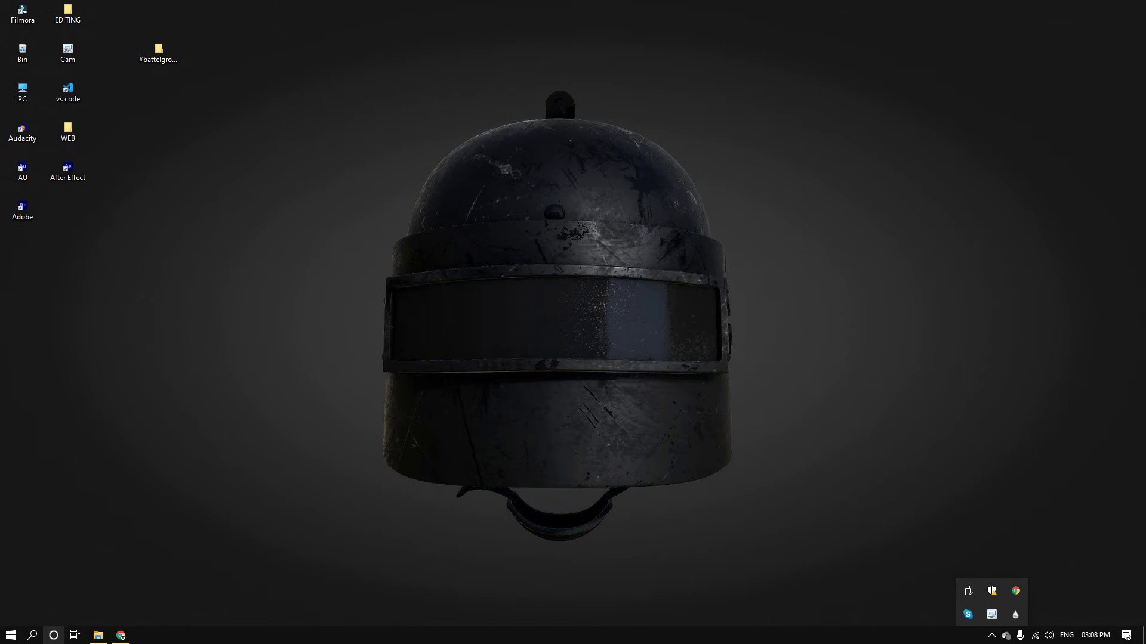
click(11, 635)
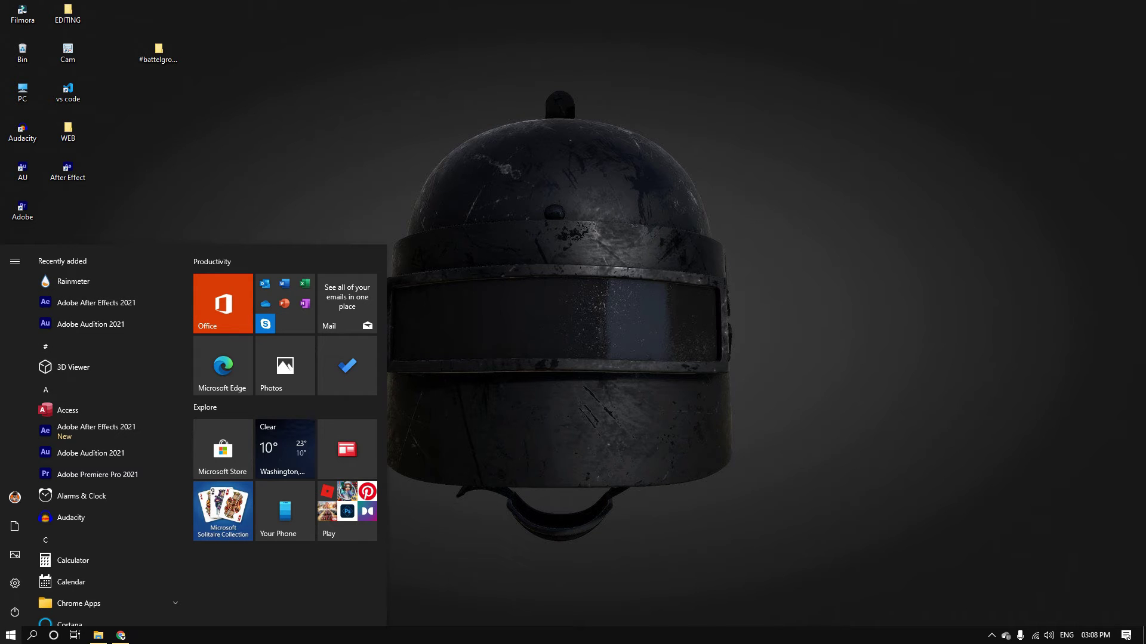
click(992, 635)
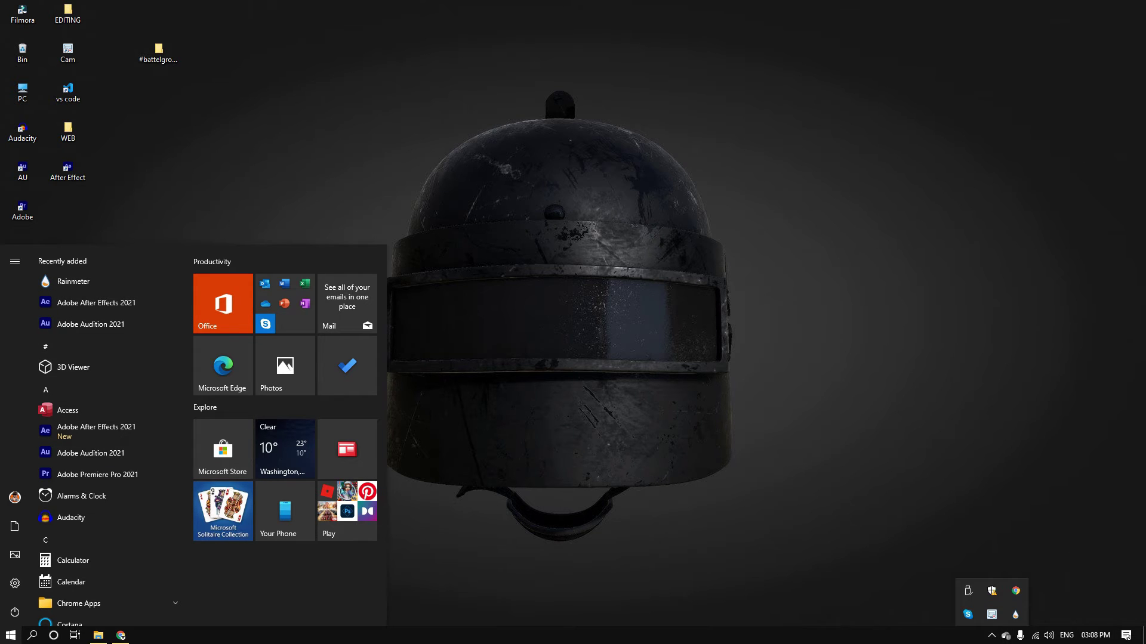
click(1015, 614)
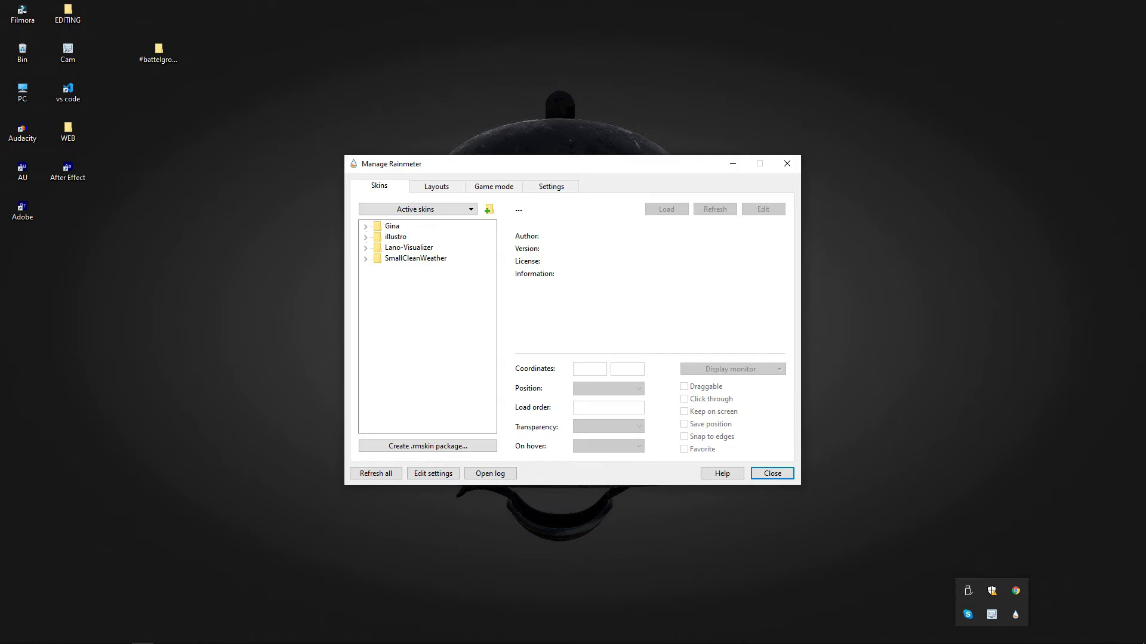
drag(573, 164, 744, 152)
click(547, 462)
click(548, 462)
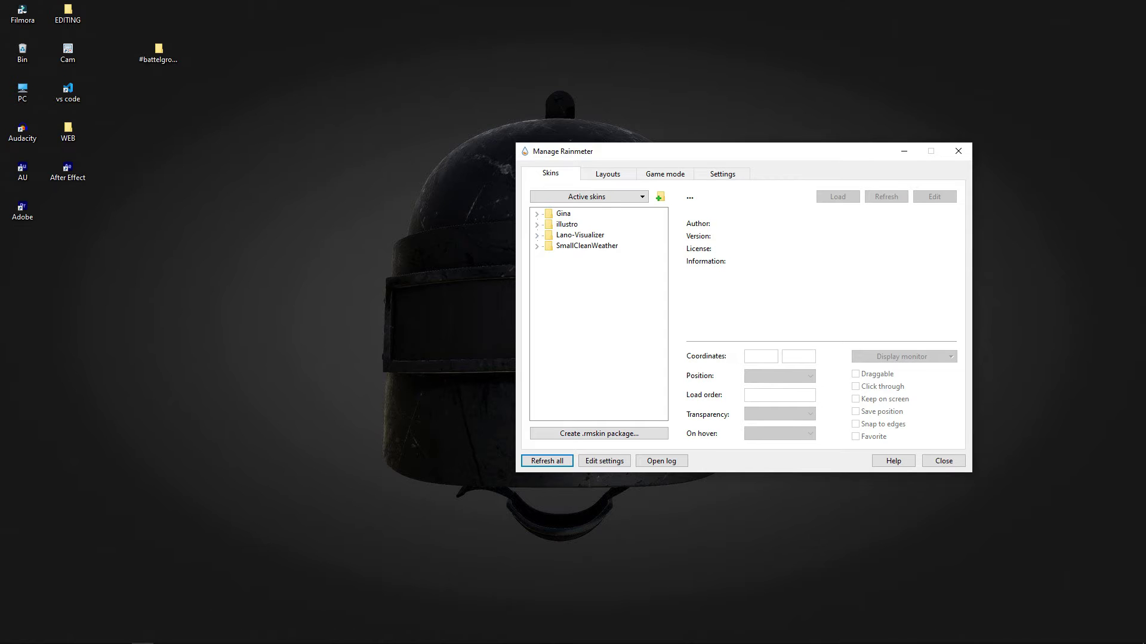
drag(716, 152, 689, 142)
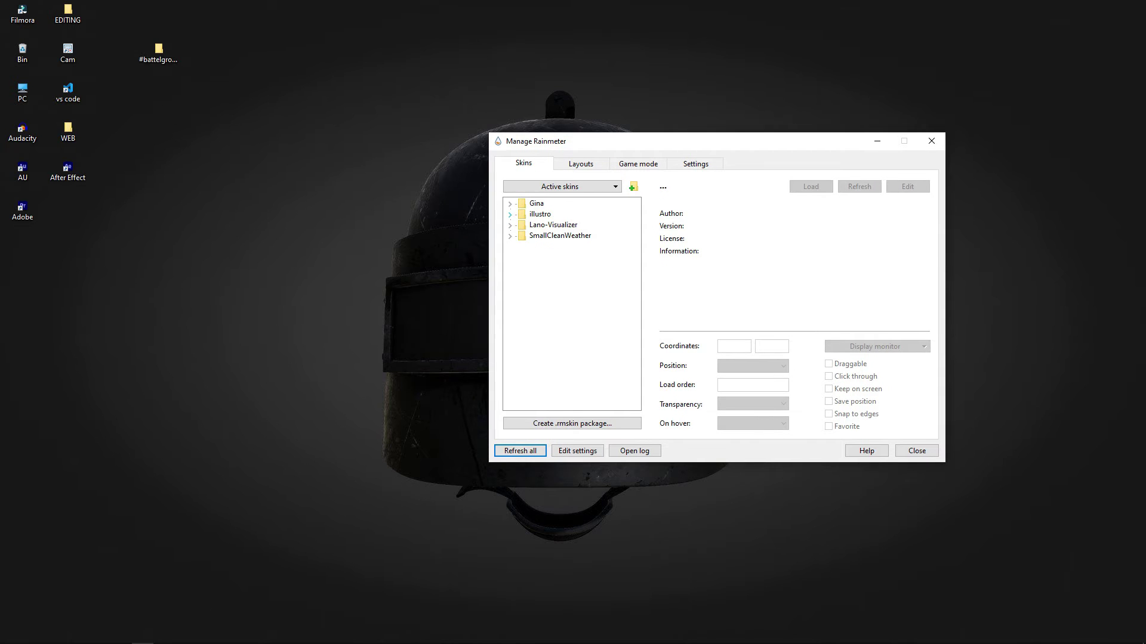
- Load the Gina Date.ini skin and place it below the desktop icons at about coordinates 95, 408
click(510, 225)
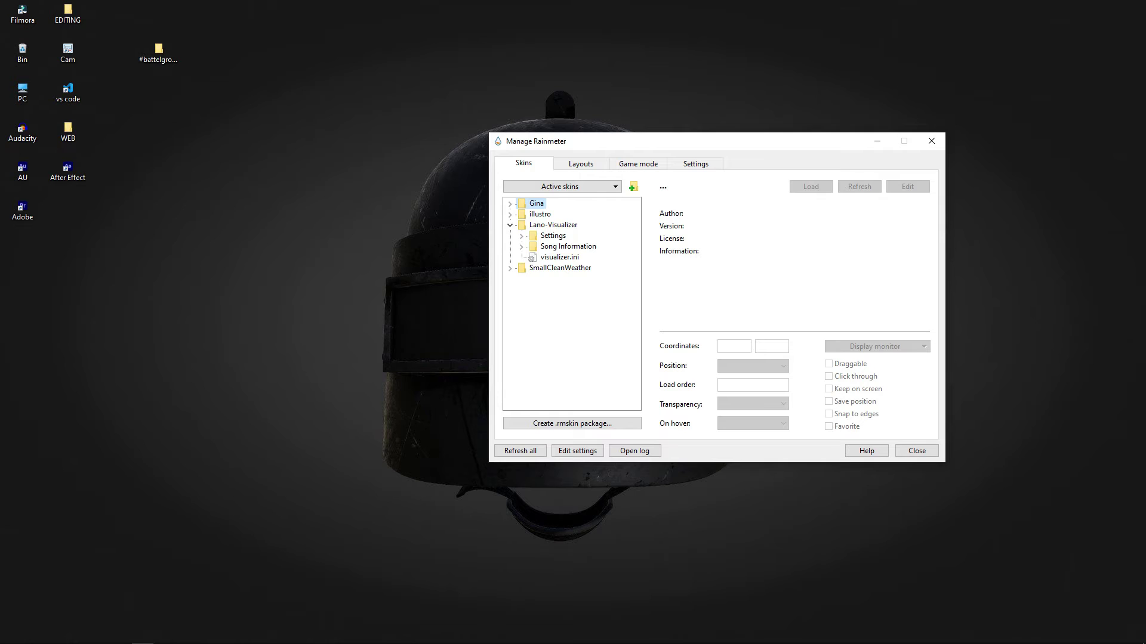
click(510, 225)
click(510, 204)
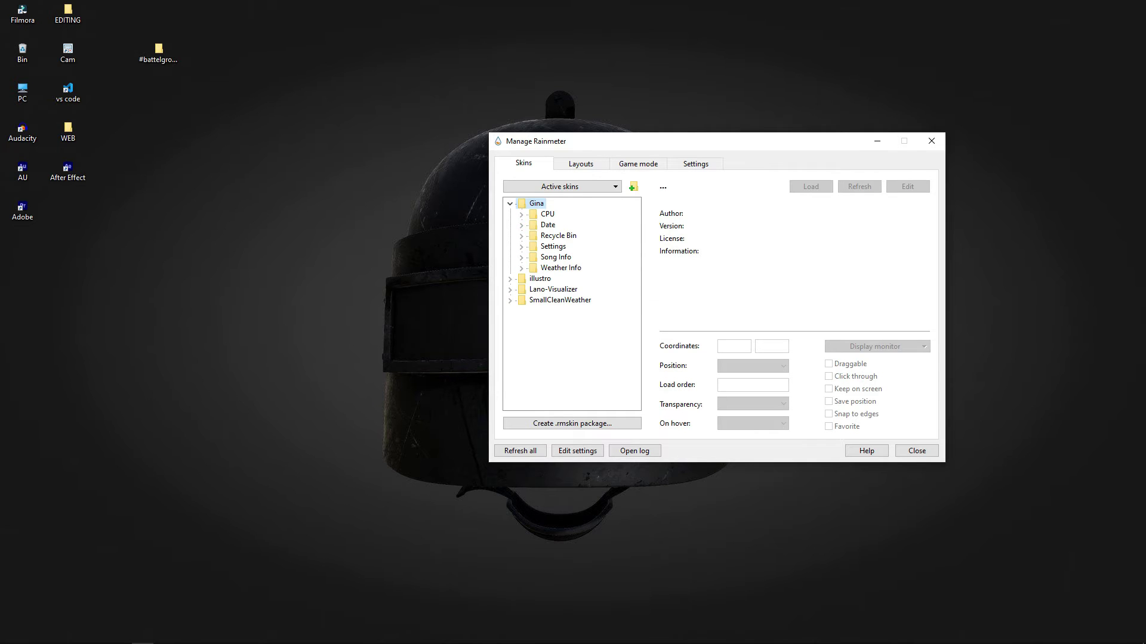
click(521, 225)
double_click(564, 235)
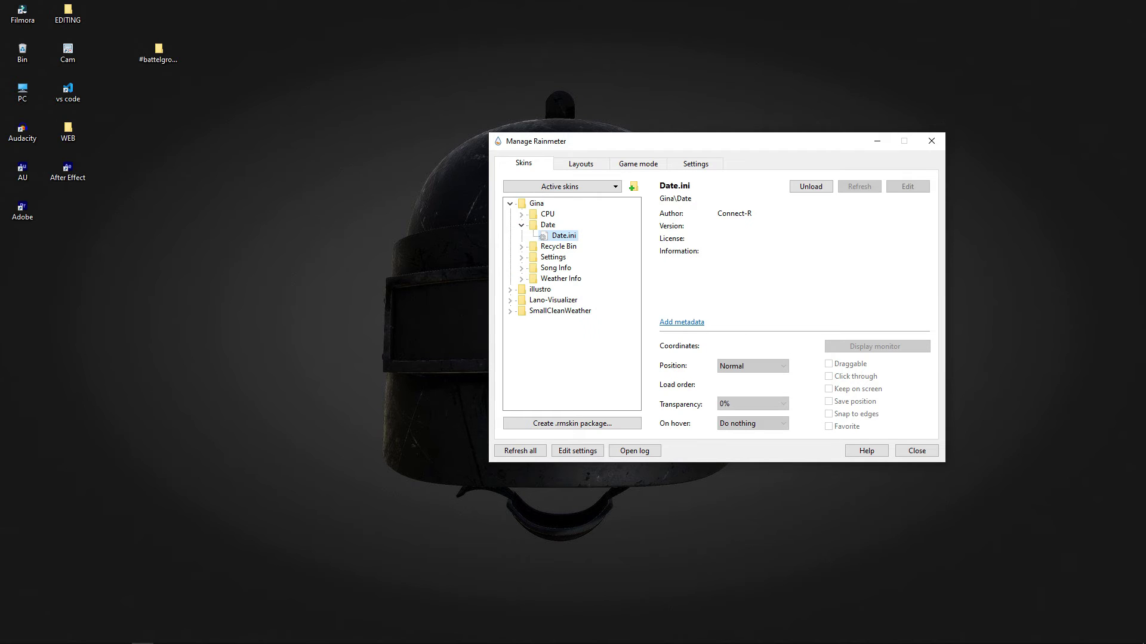
drag(114, 107, 170, 351)
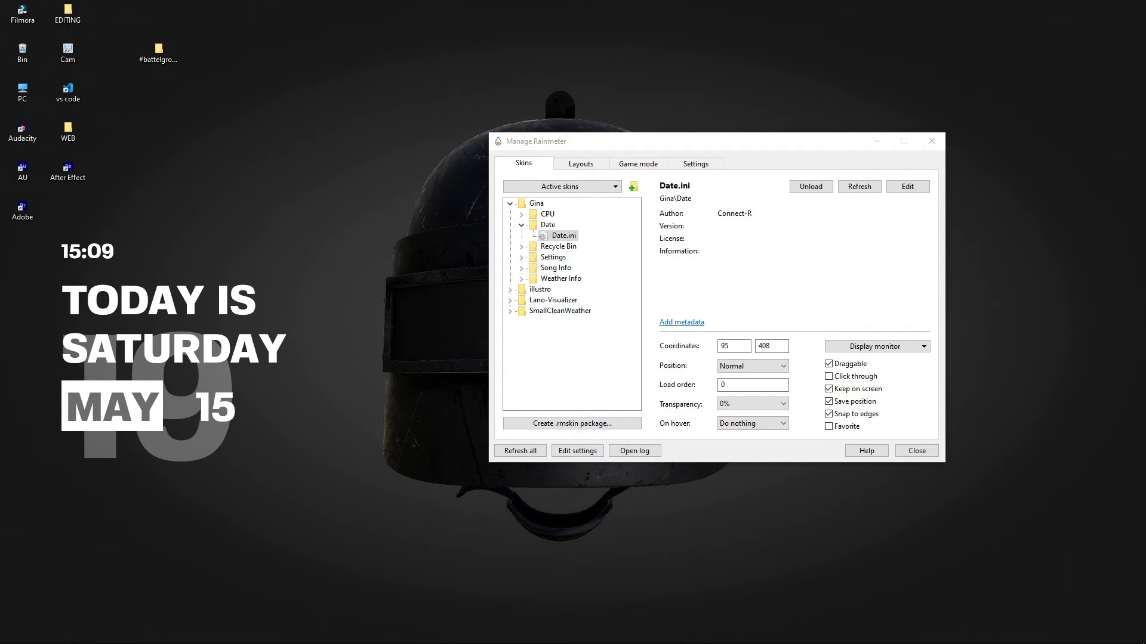
click(510, 204)
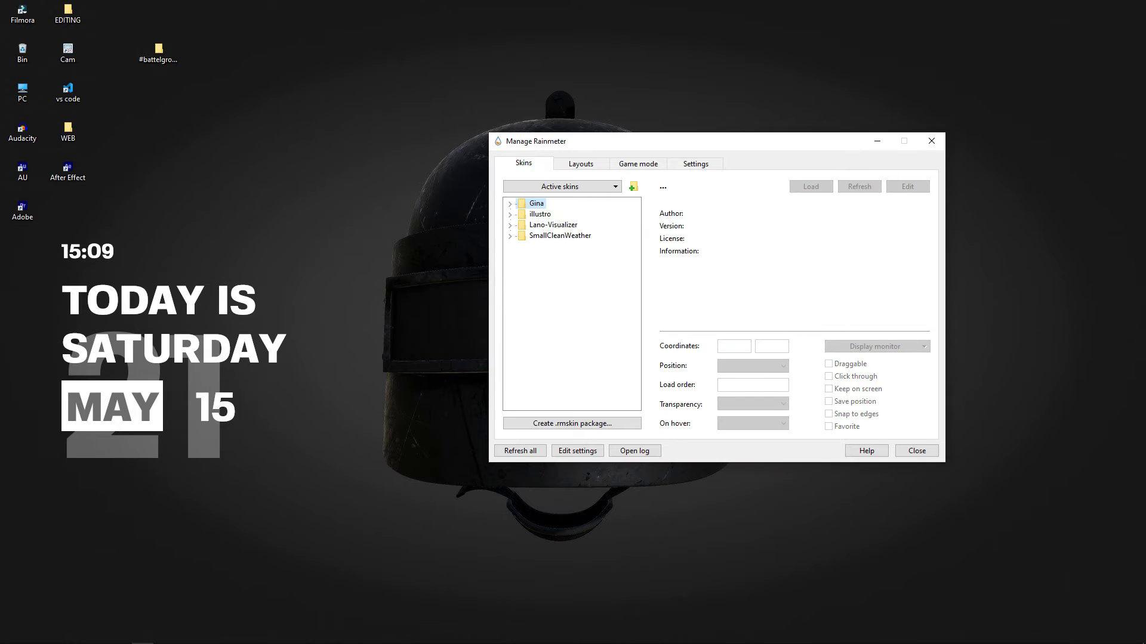
- Load the SmallCleanWeather High Low - Fade Effect skin and place it beside the helmet at about coordinates 1600, 589
click(510, 236)
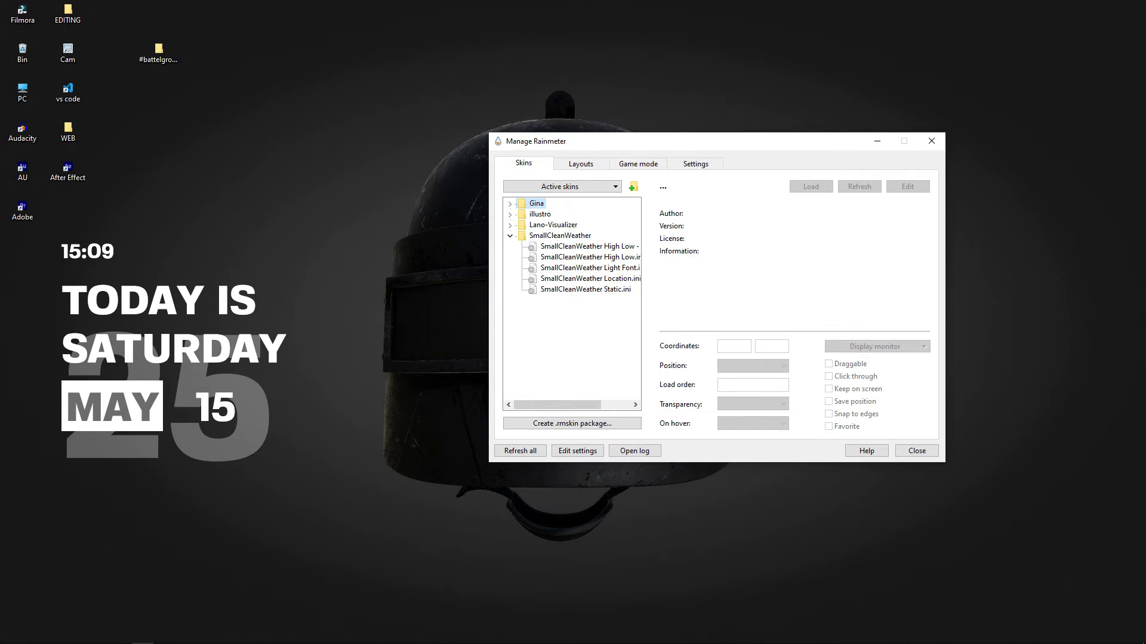
click(588, 247)
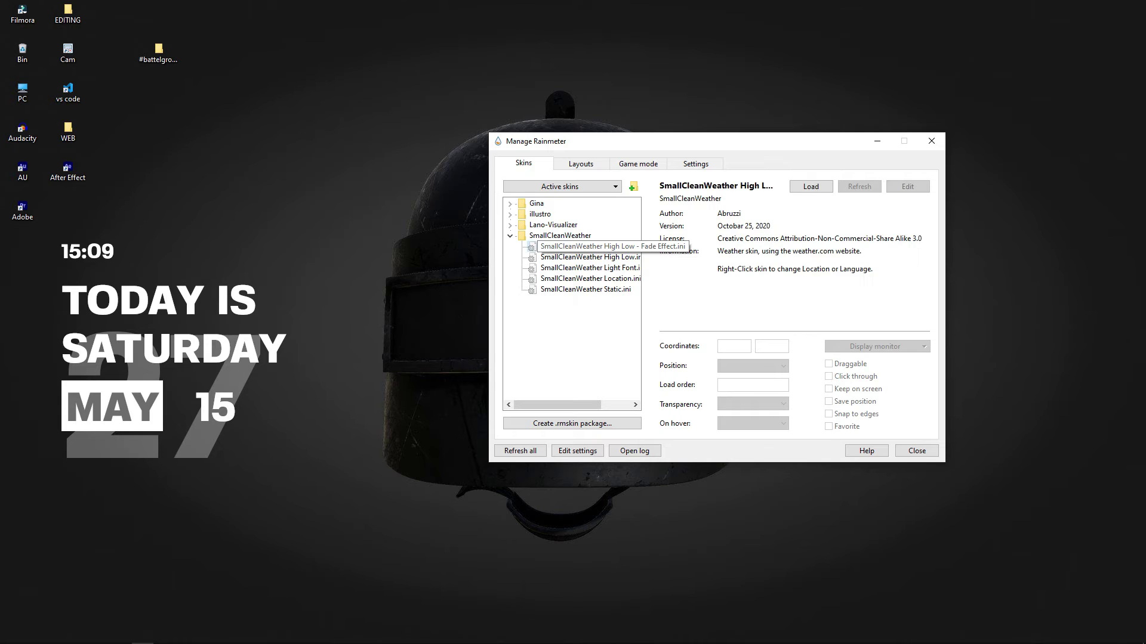
double_click(573, 246)
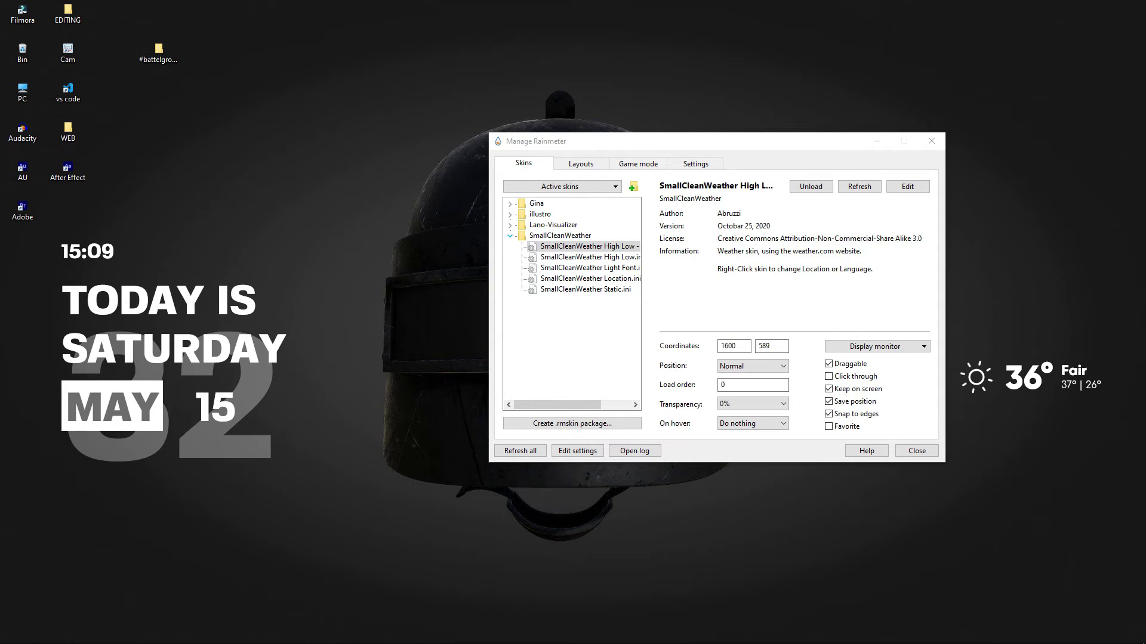
click(511, 237)
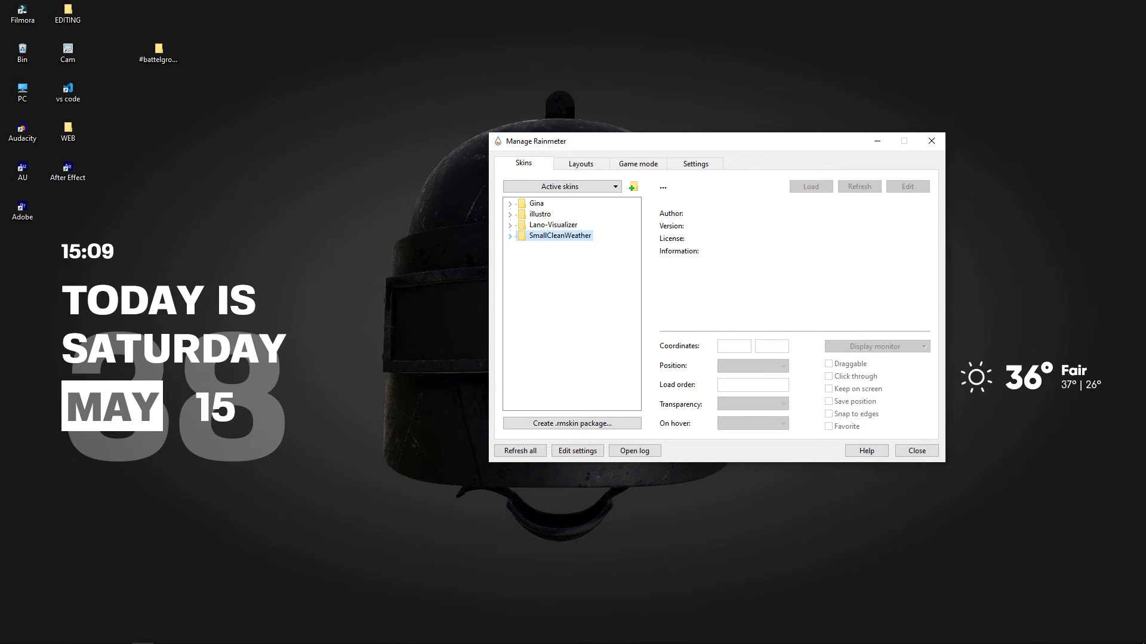
- Load Intro.ini from the Lano-Visualizer Settings\misc folder and start the visualizer's set-up
click(510, 226)
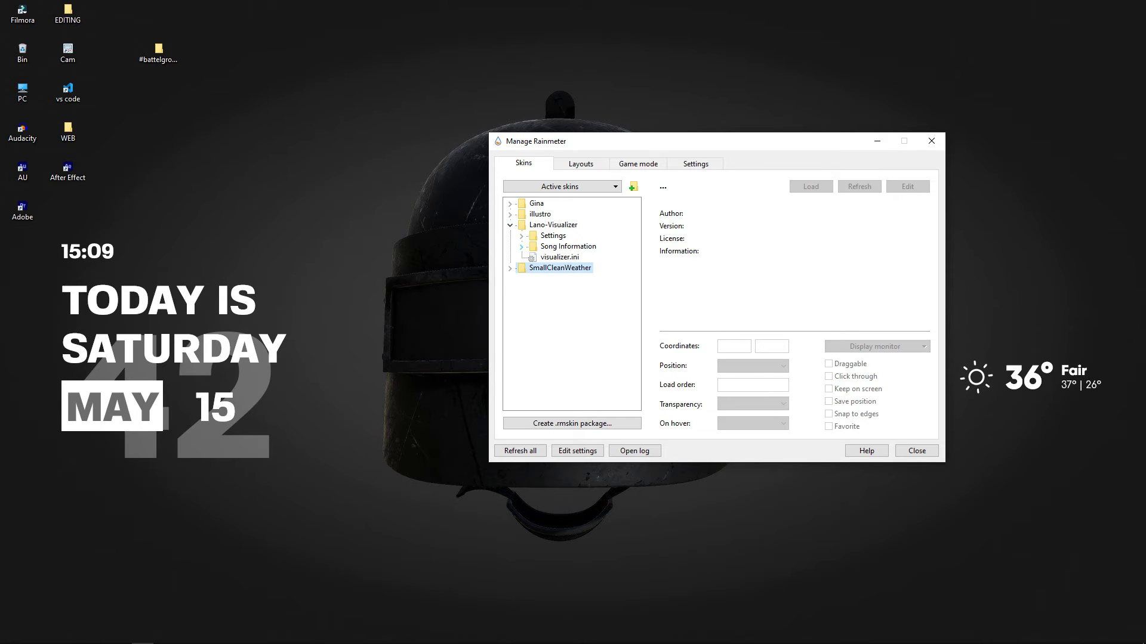
click(521, 246)
click(521, 247)
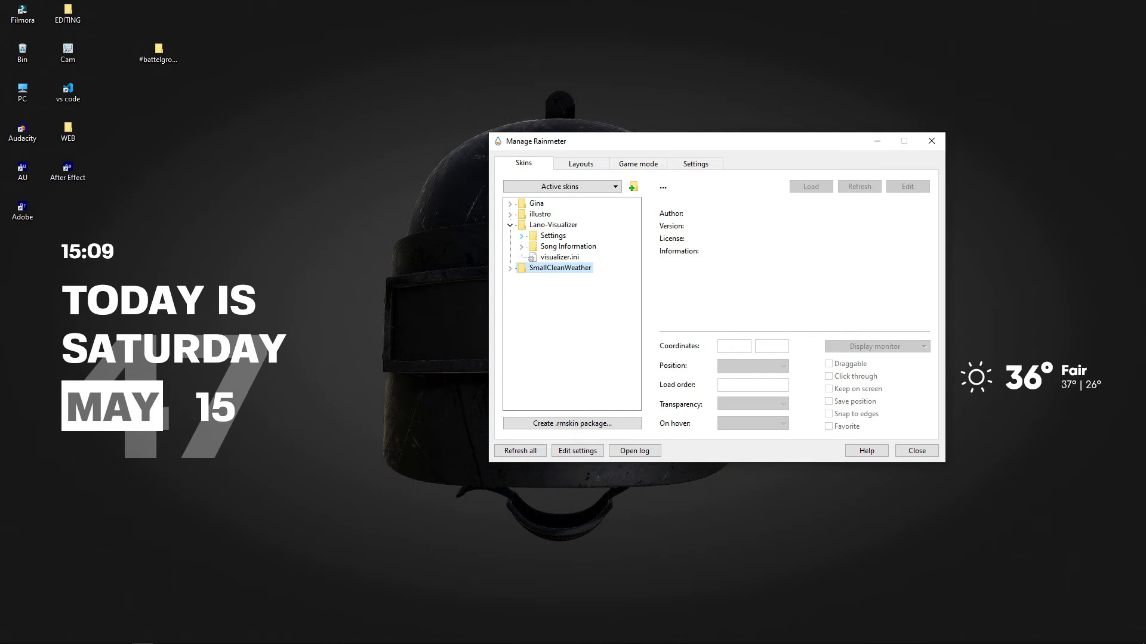
click(521, 235)
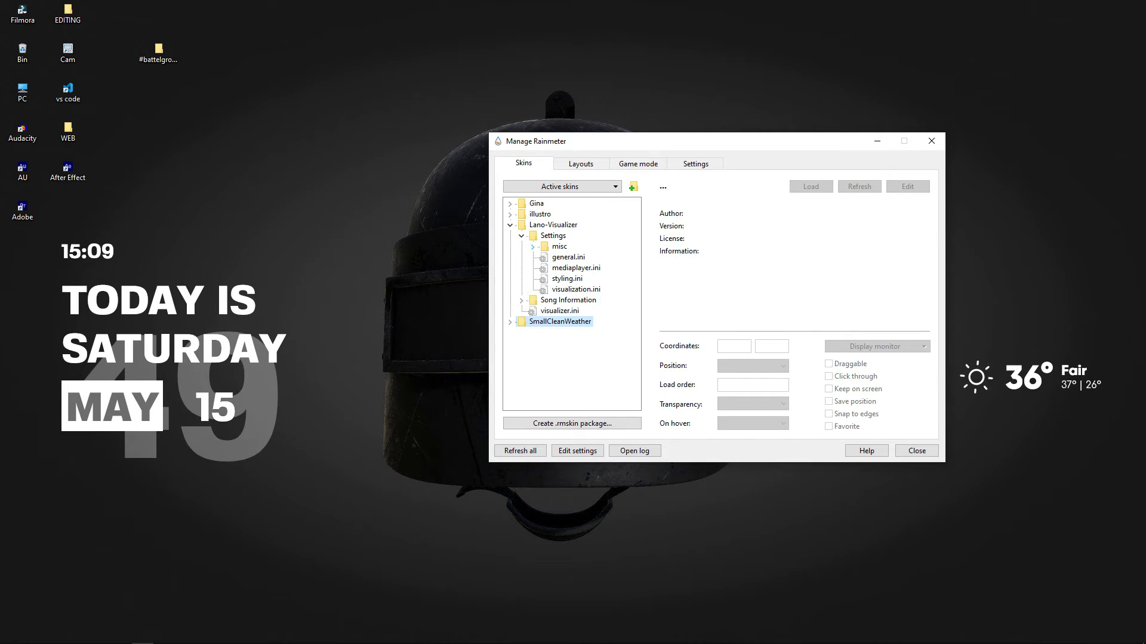
click(532, 246)
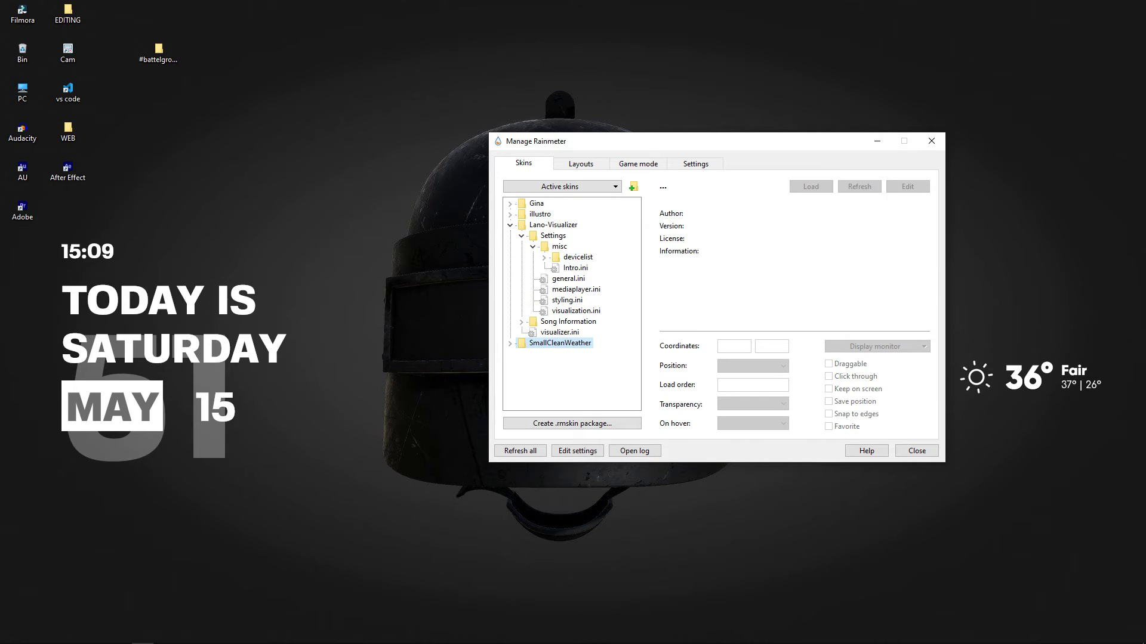
double_click(576, 268)
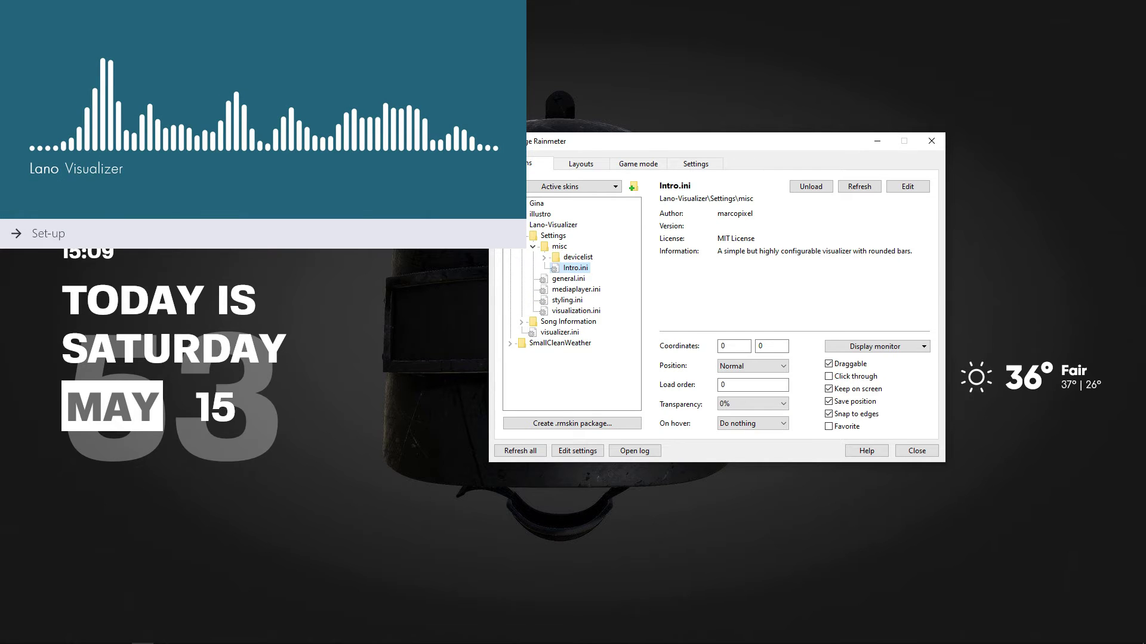
click(49, 233)
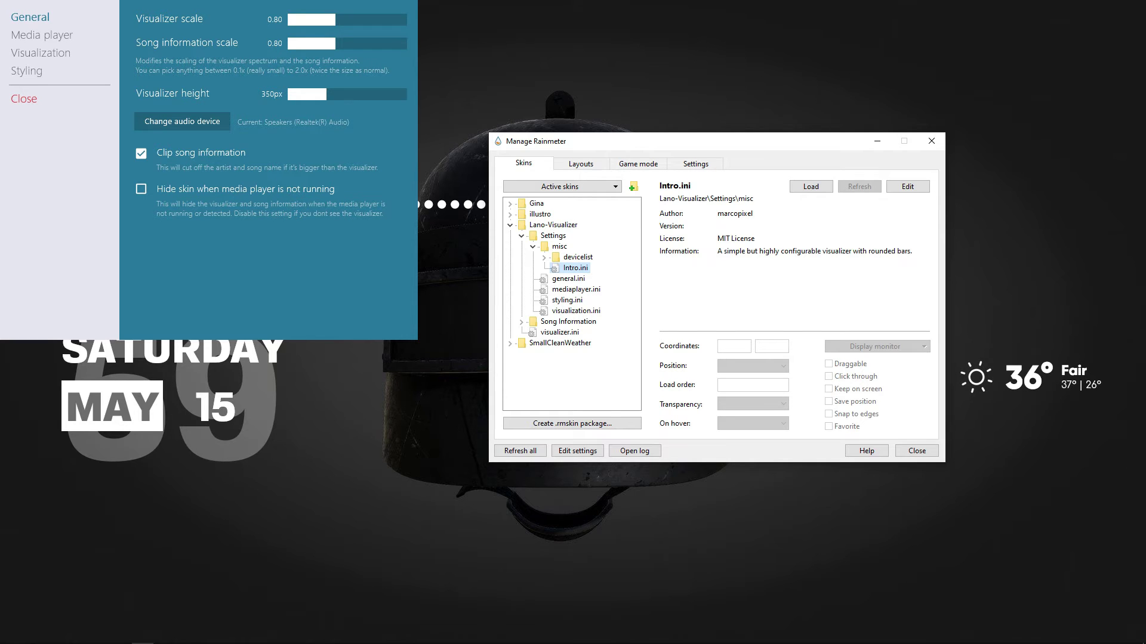
- Choose Spotify as the visualizer's media player and move the visualization settings away from the visualizer bars
click(43, 35)
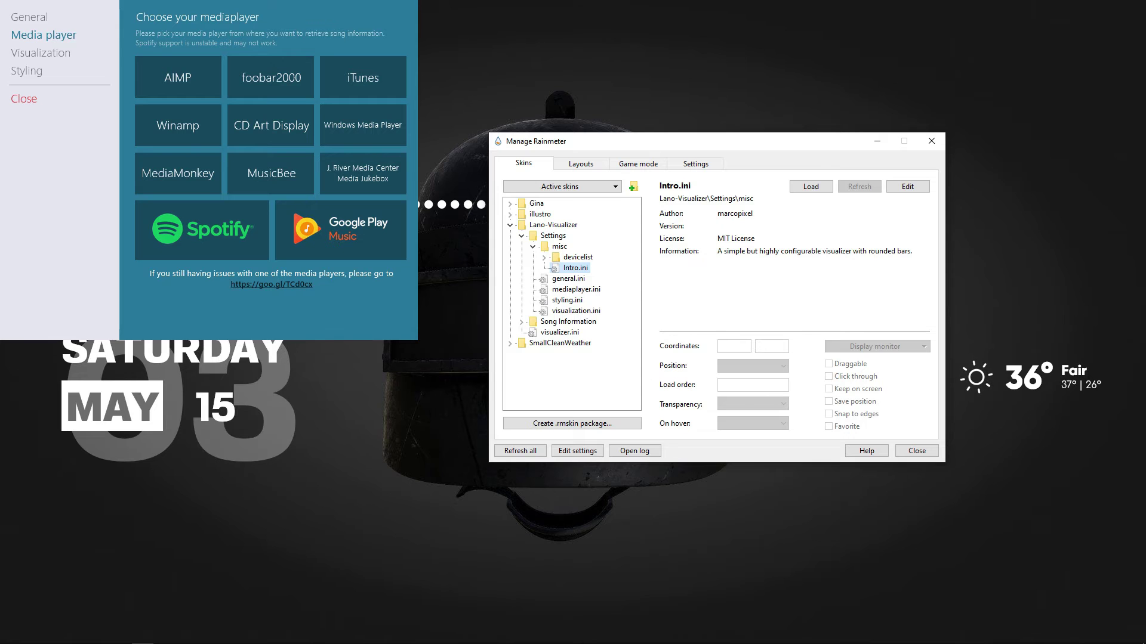
click(201, 230)
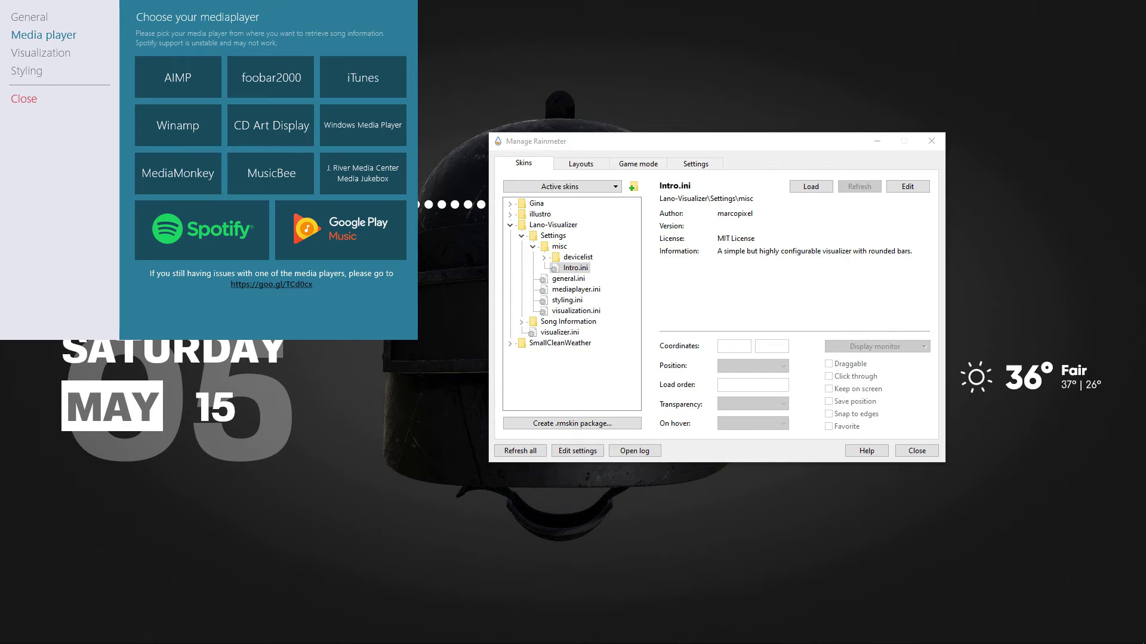
click(41, 53)
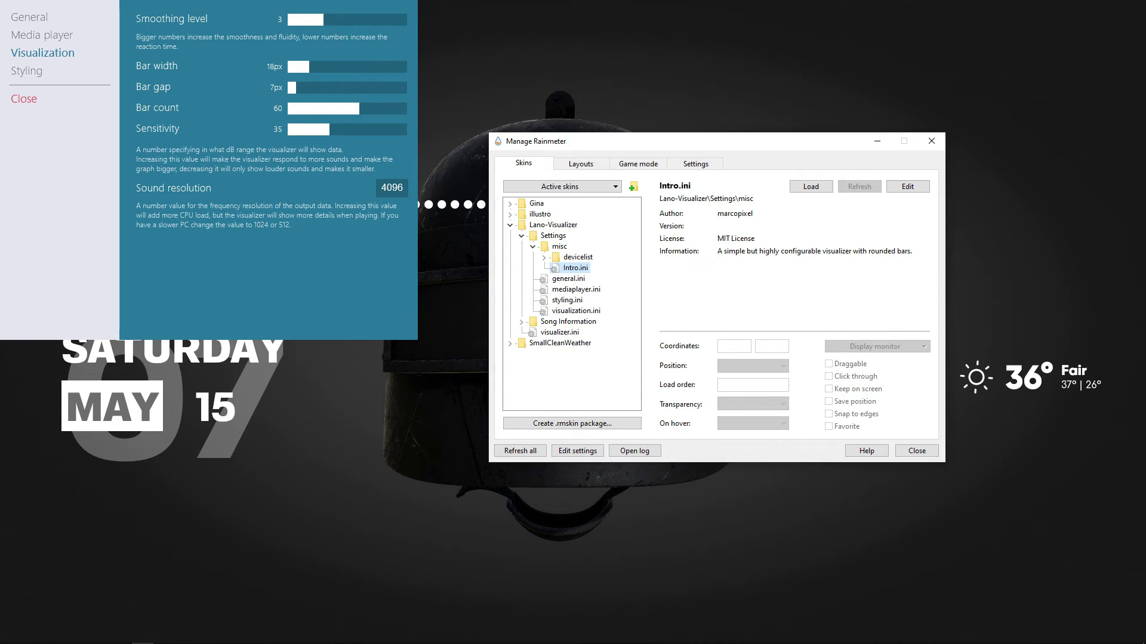
drag(196, 262, 501, 567)
drag(263, 205, 536, 346)
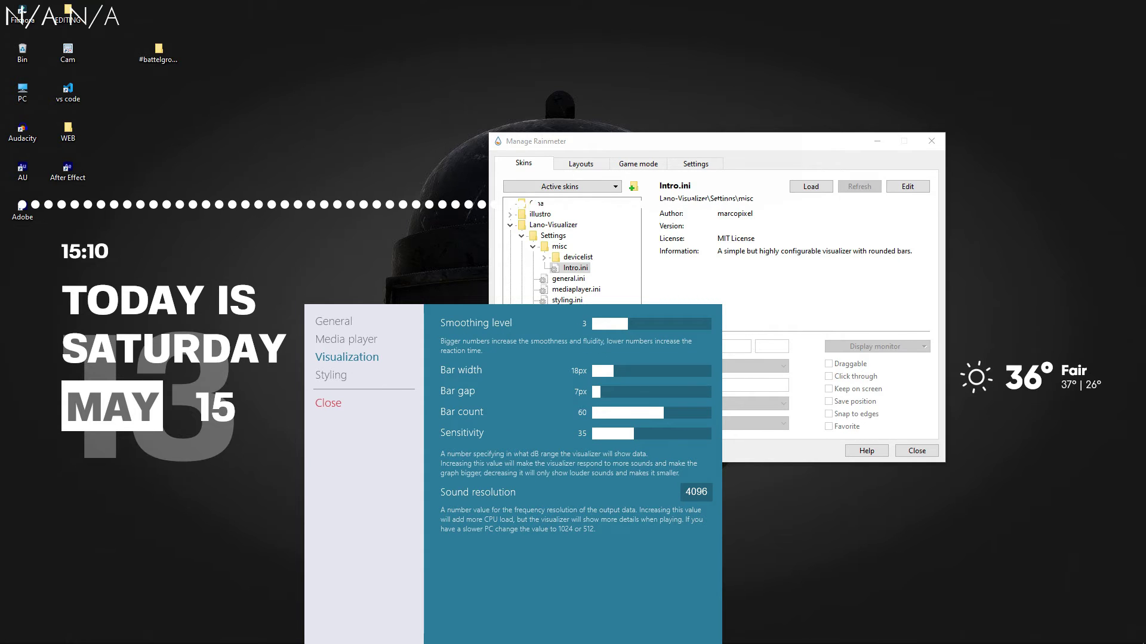
- Set the visualizer's bar width to 12 px and its bar count to 19
drag(666, 413, 632, 413)
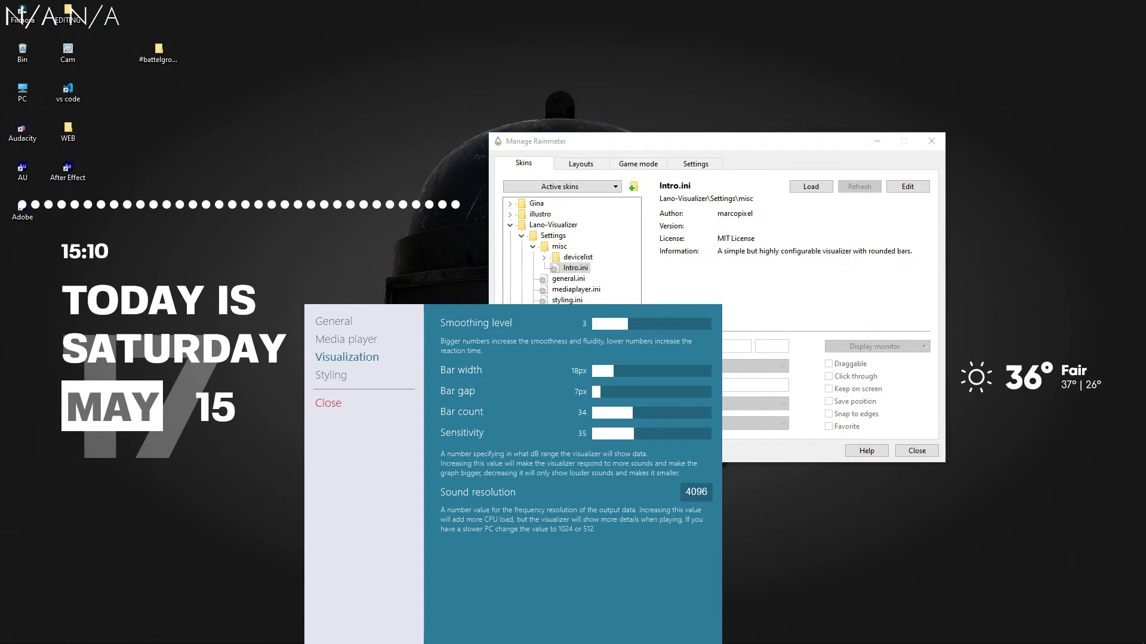
drag(633, 413, 621, 413)
drag(614, 371, 625, 371)
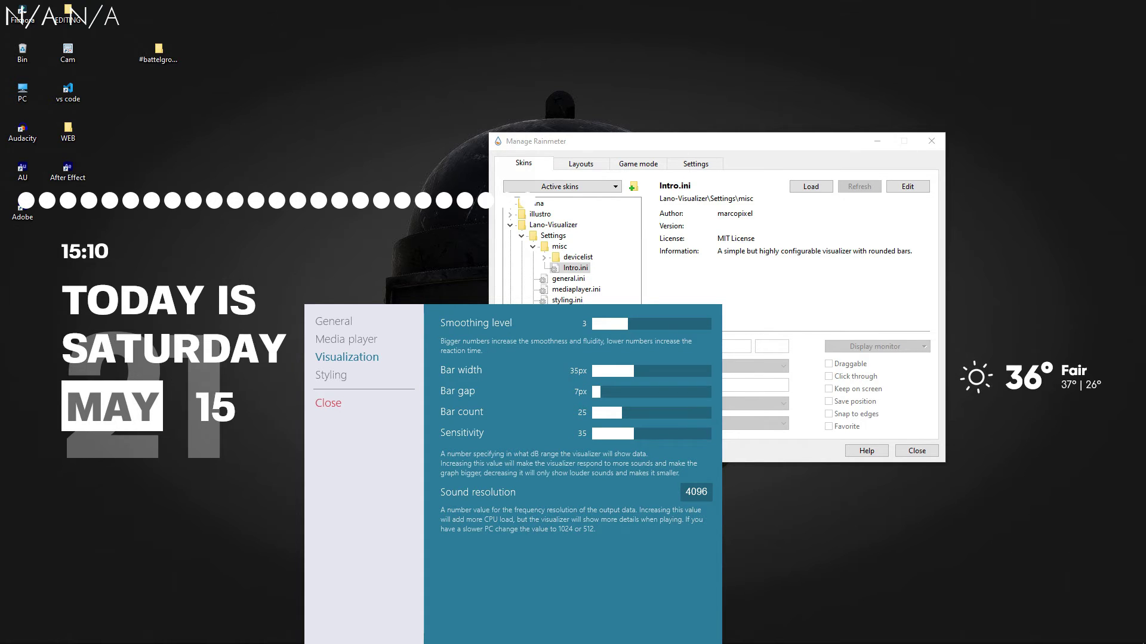
click(608, 371)
click(607, 371)
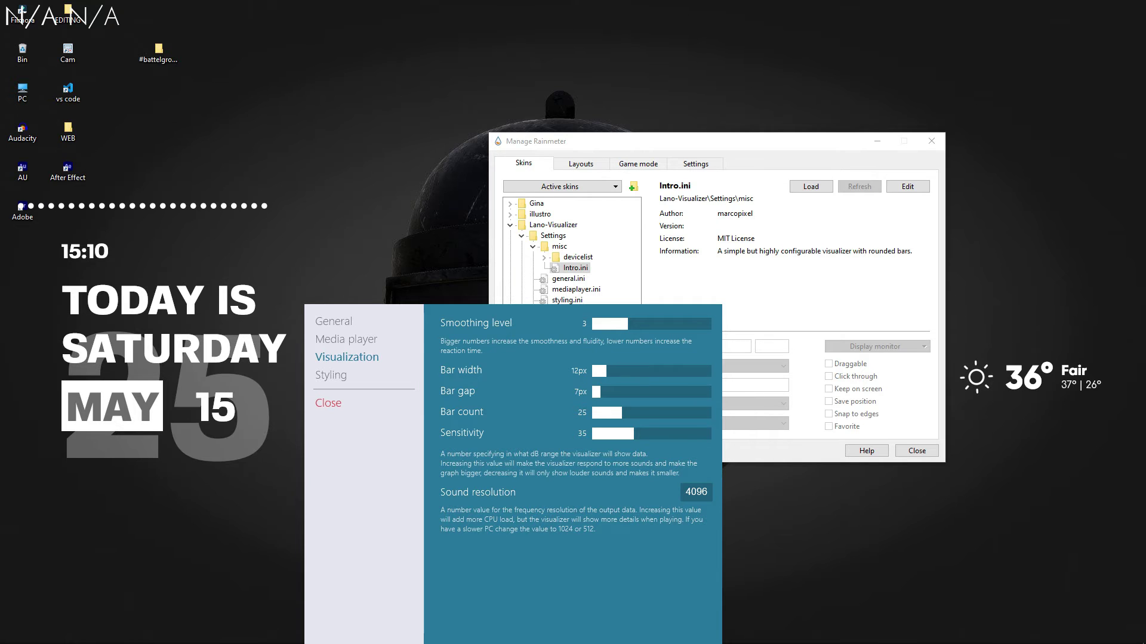
drag(622, 413, 614, 413)
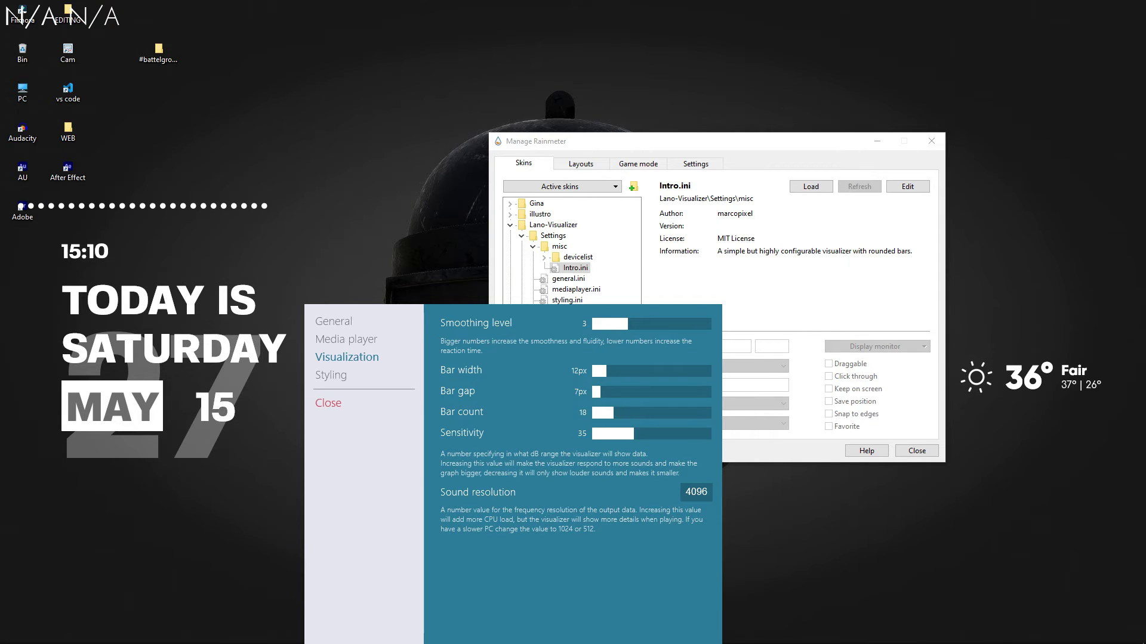
click(614, 413)
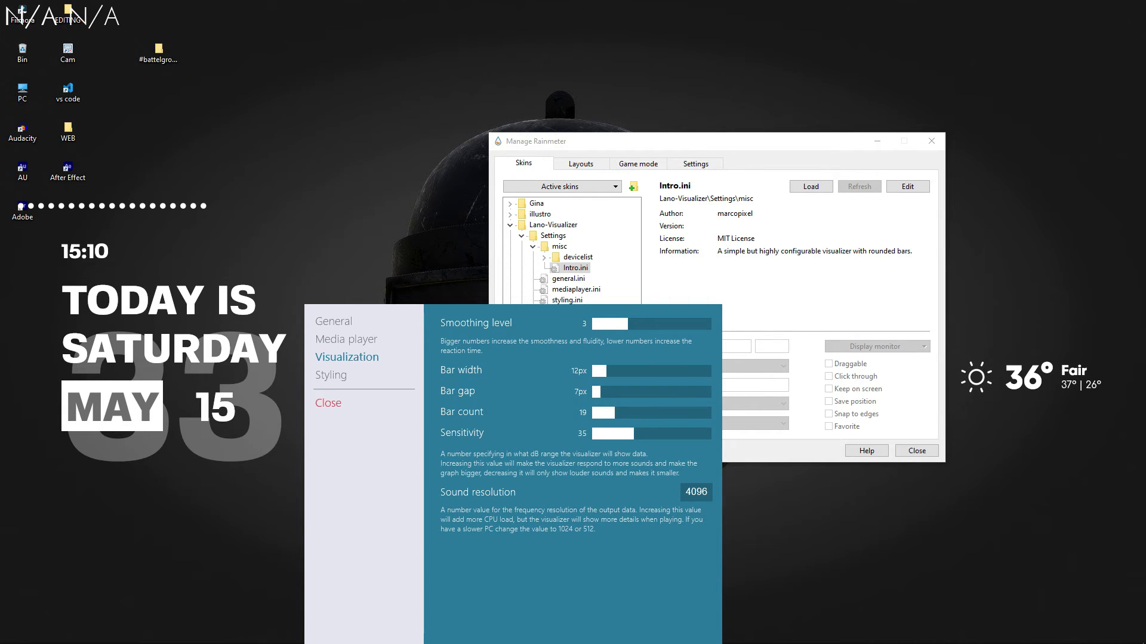
- Set the visualizer's default color to yellow and close its settings and the RainRGB color picker
click(331, 376)
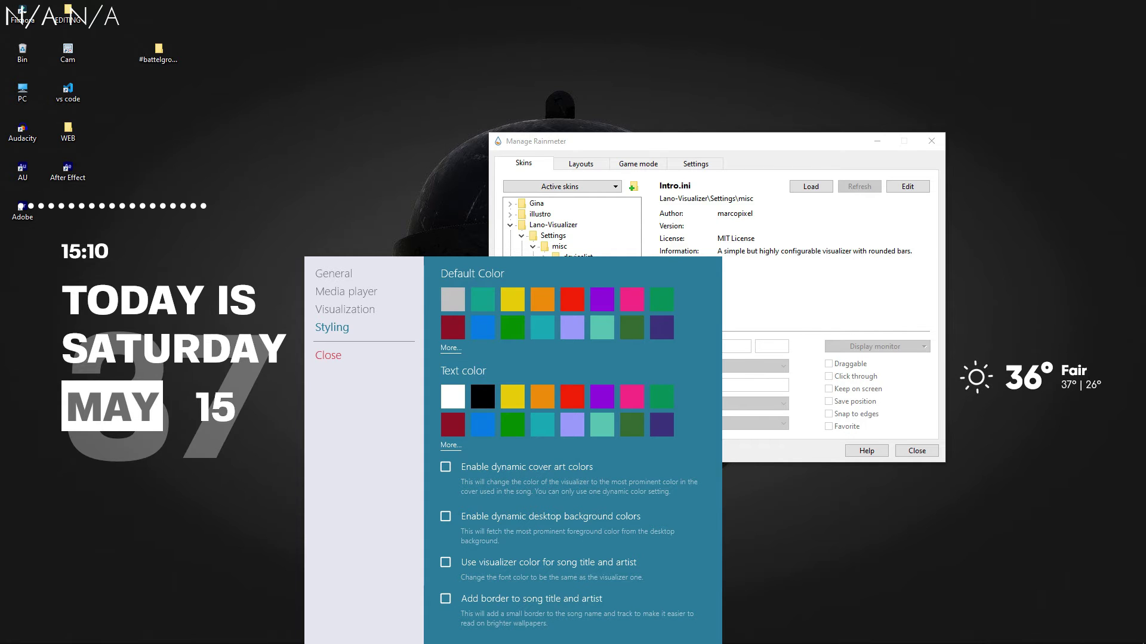
click(451, 347)
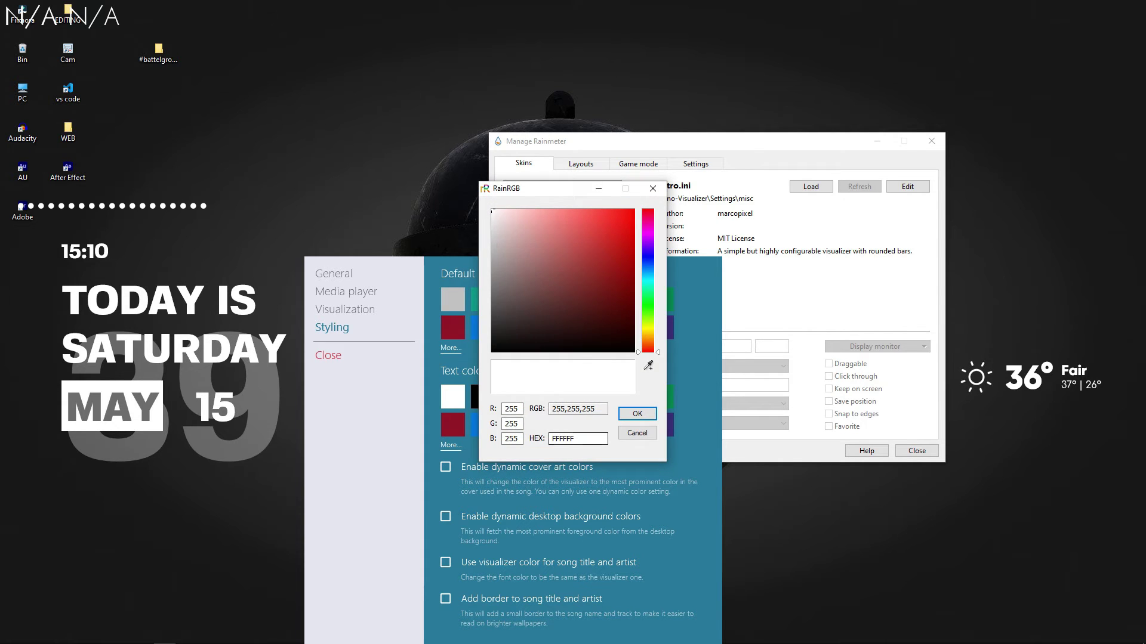
click(450, 445)
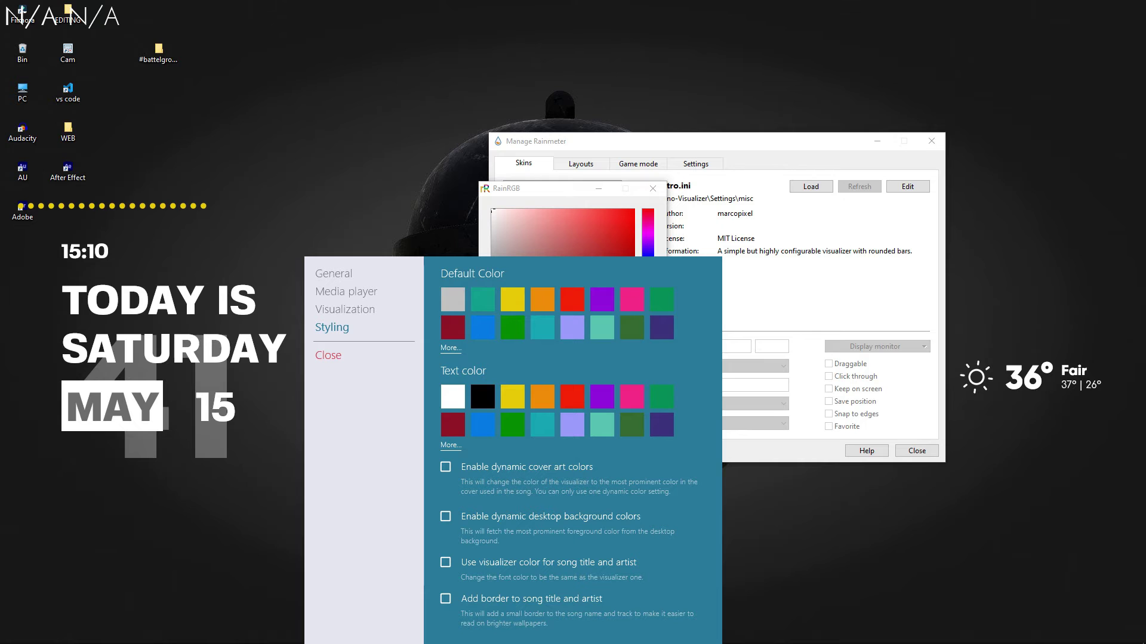
click(328, 355)
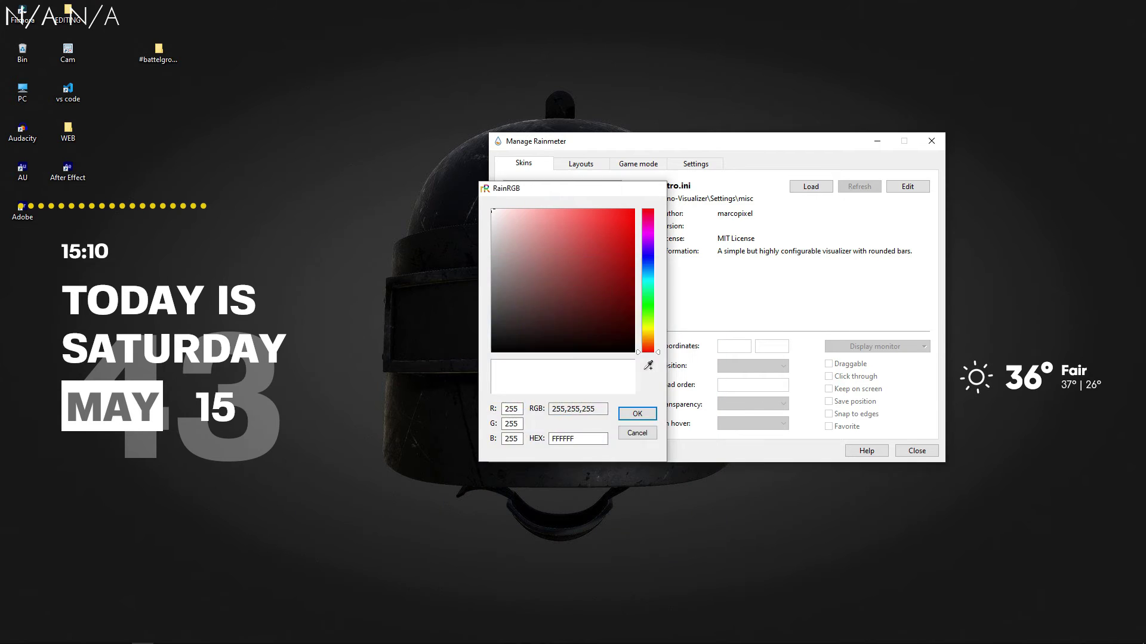
click(653, 188)
drag(662, 141, 606, 167)
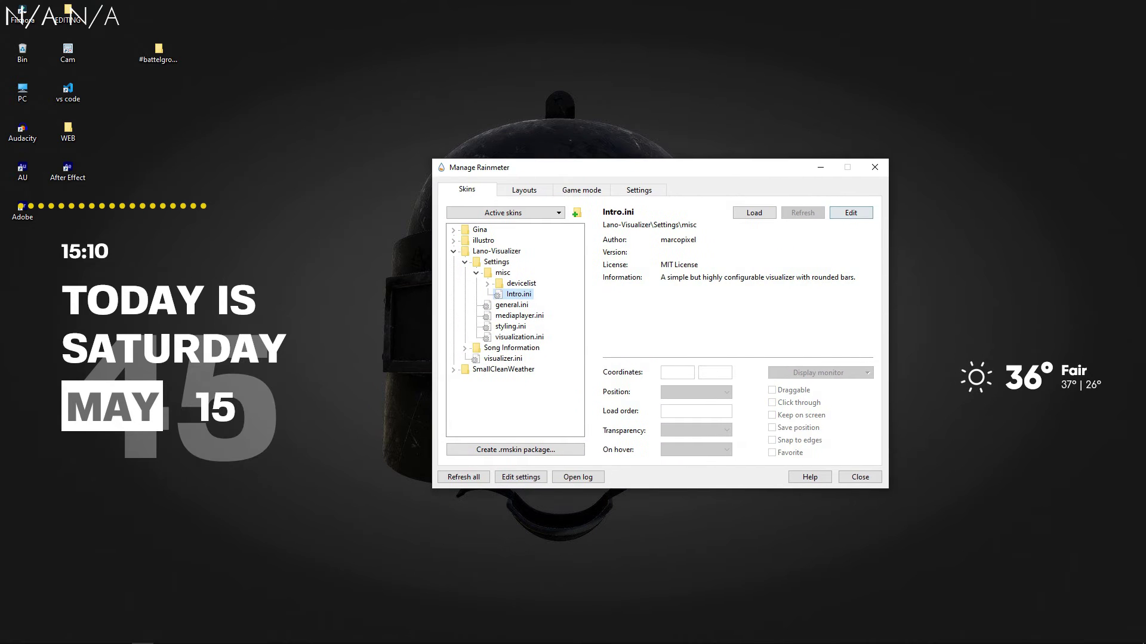
- Close the Rainmeter manager and unload the Lano-Visualizer Song Information skin from the desktop
click(875, 167)
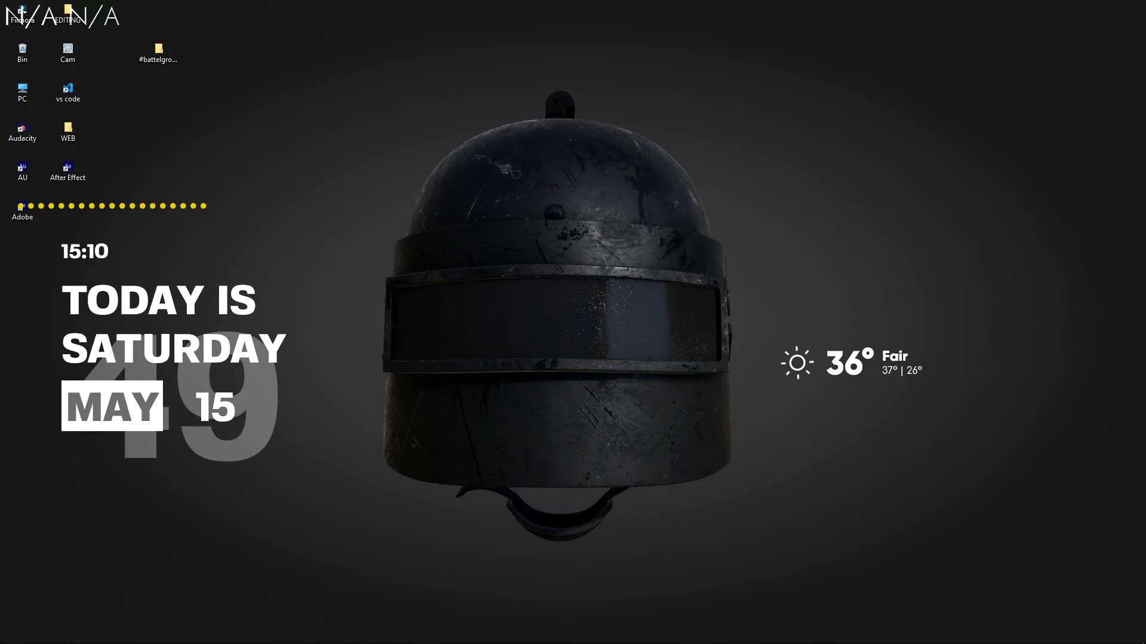
drag(76, 60, 1015, 43)
right_click(1015, 43)
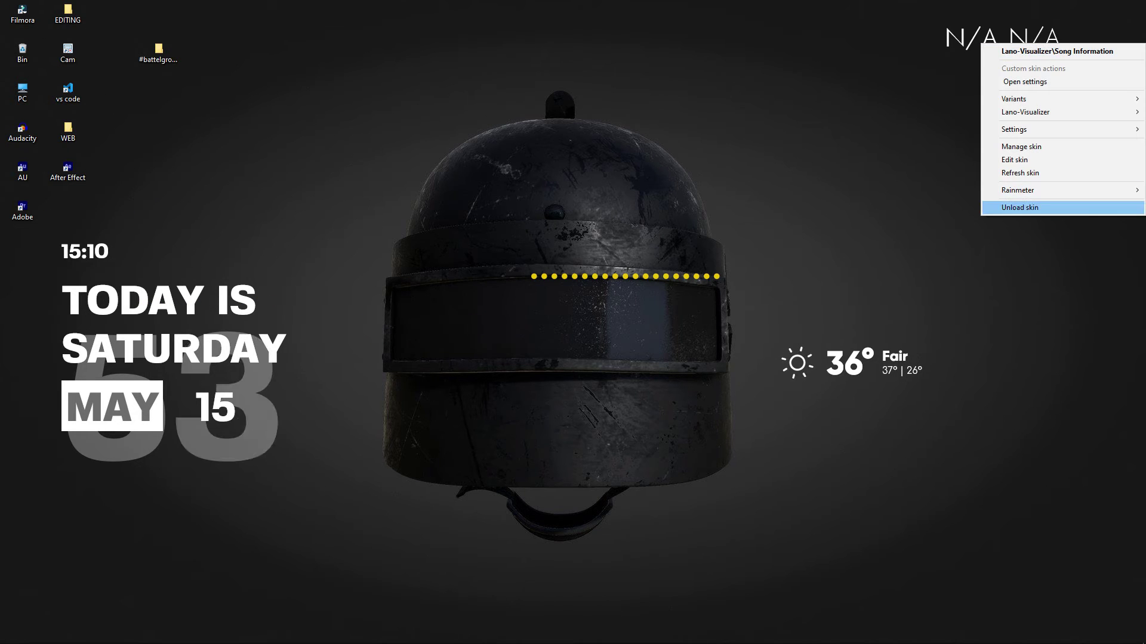
click(1020, 207)
- Shift the date skin closer to the left desktop edge and arrange the visualizer bars directly above the weather skin
mouse_move(173, 349)
mouse_down()
mouse_move(159, 343)
mouse_move(198, 355)
mouse_move(137, 368)
mouse_move(166, 332)
mouse_up()
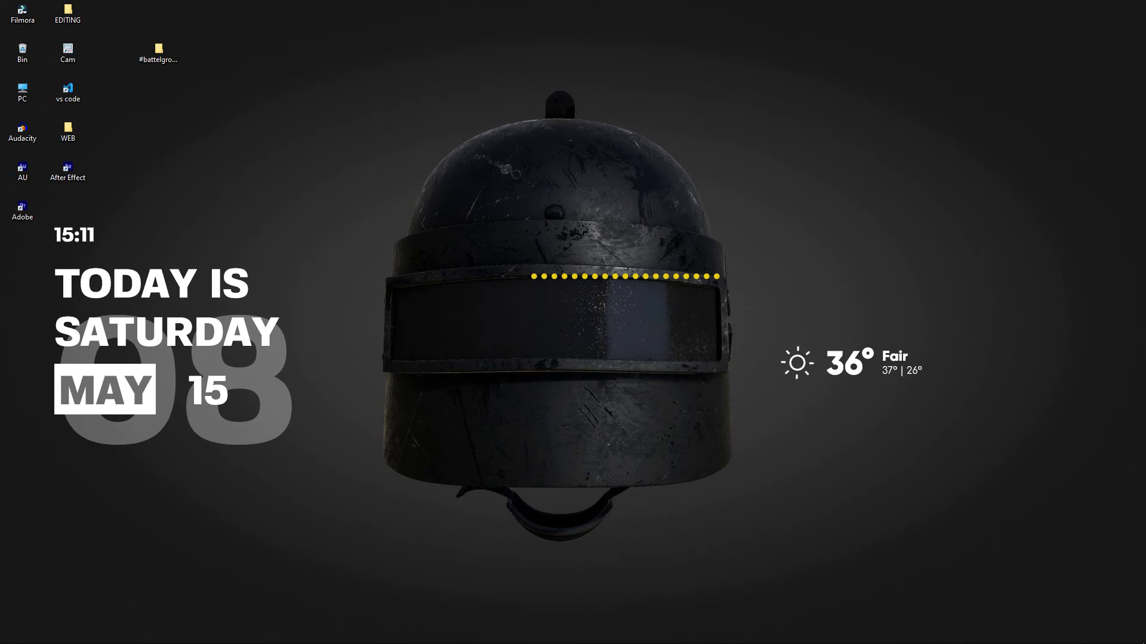
mouse_move(826, 353)
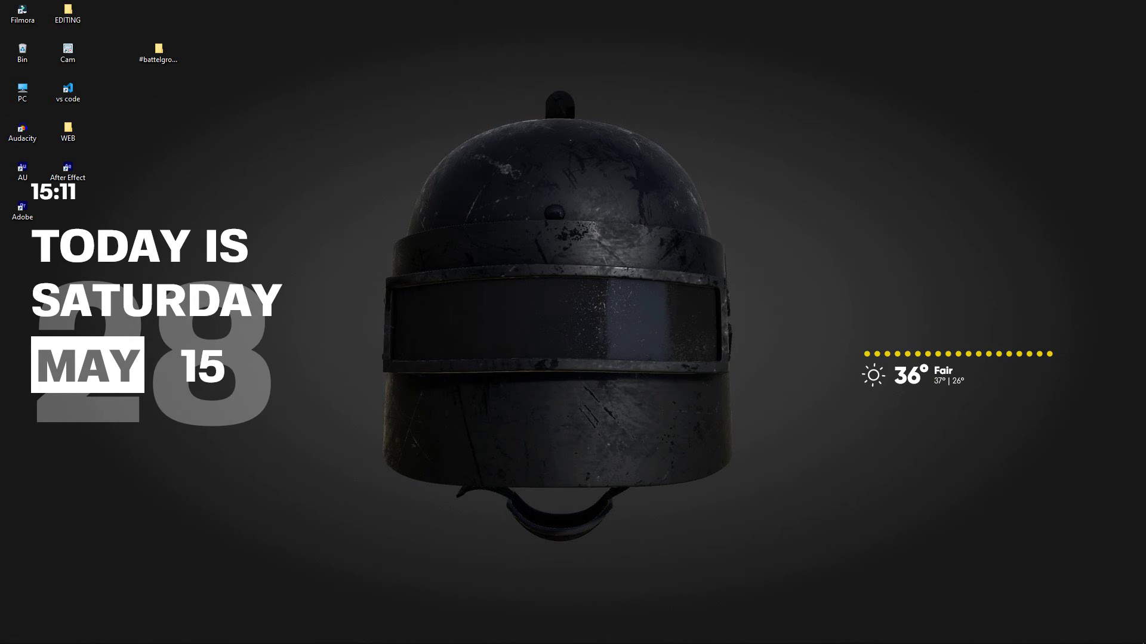
- Move the date skin's settings clear of the date text, try yellow (224,206,0) as Color 1 and set it back to white (255,255,255)
drag(75, 233, 787, 273)
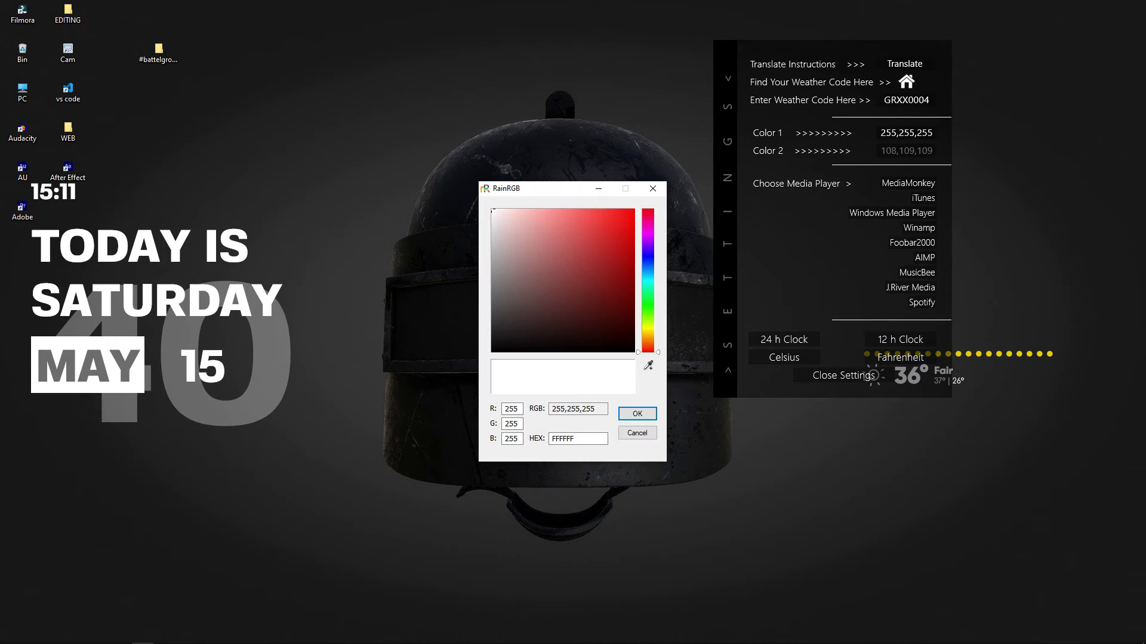
drag(648, 349, 648, 328)
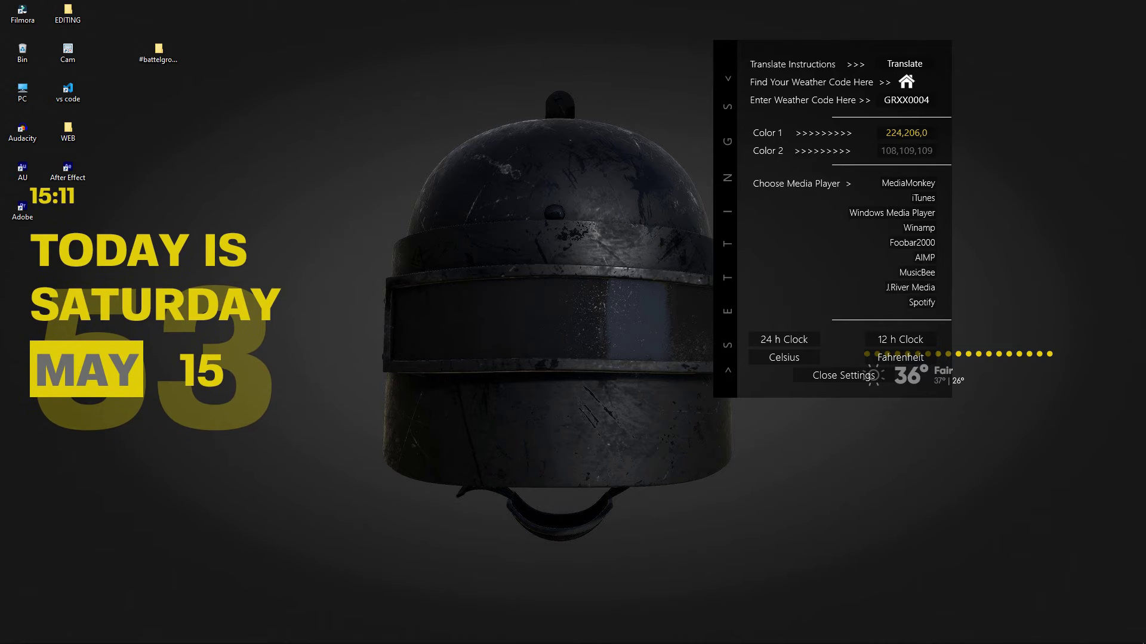
click(906, 133)
drag(603, 245, 491, 209)
key(Return)
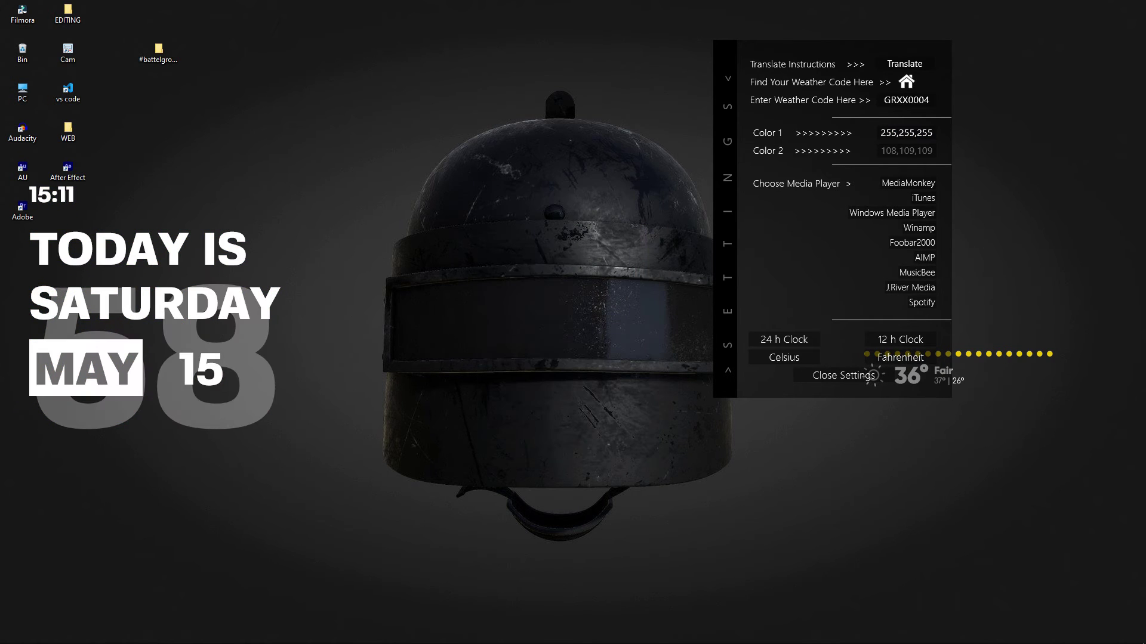
drag(800, 262, 768, 288)
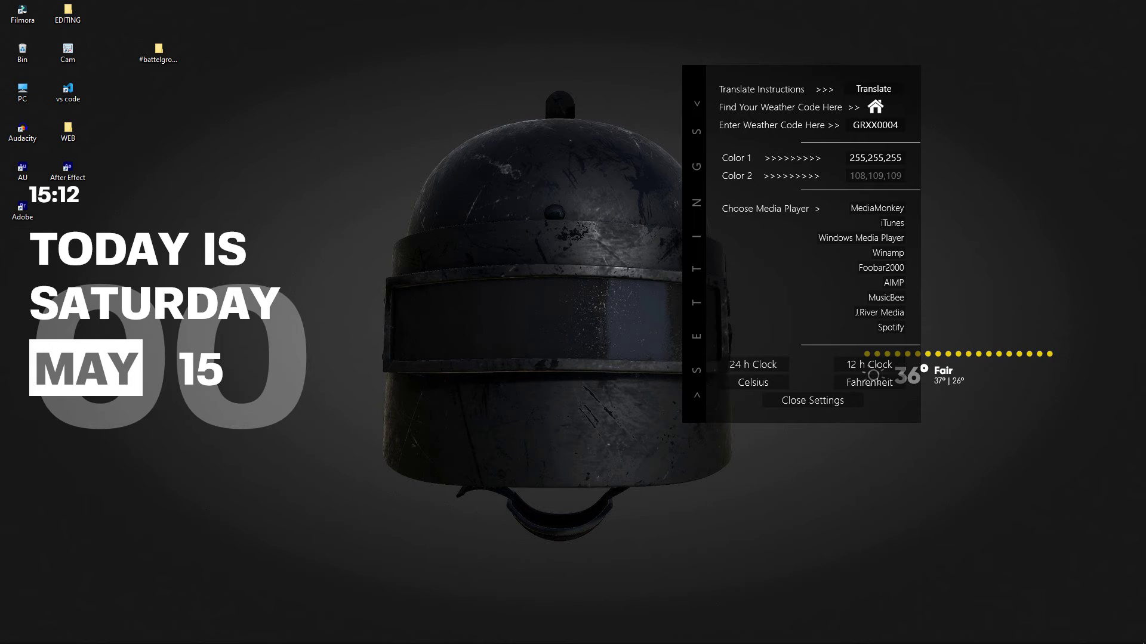